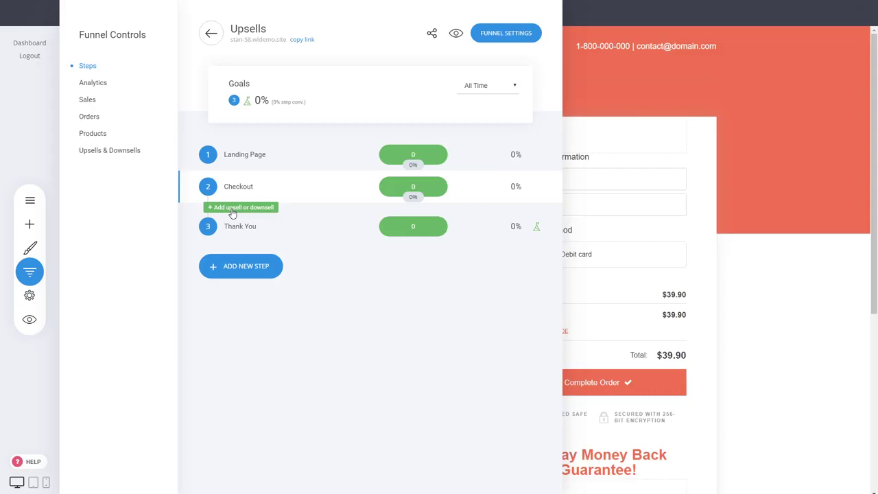
# Show the Page, Popup and Section Label upsell choices under the Checkout step
pyautogui.click(232, 209)
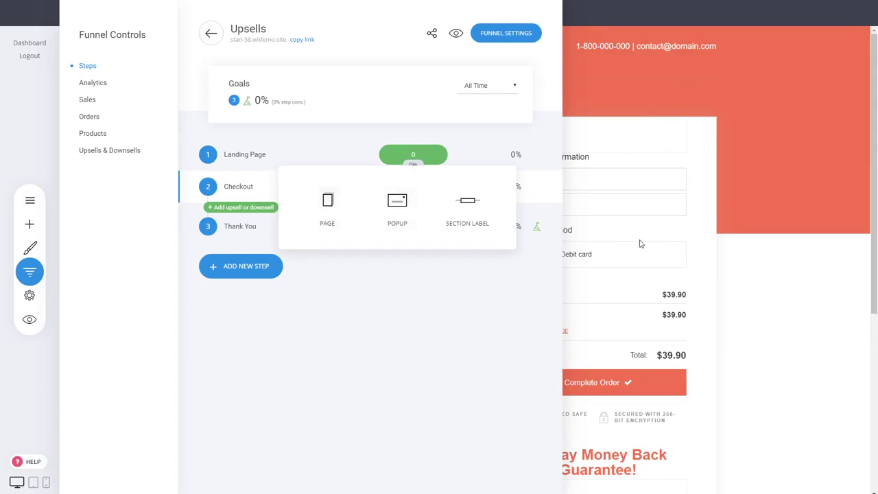
# Create a full upsell page named 'Upsell' from an Upsells & Downsells template
pyautogui.click(337, 231)
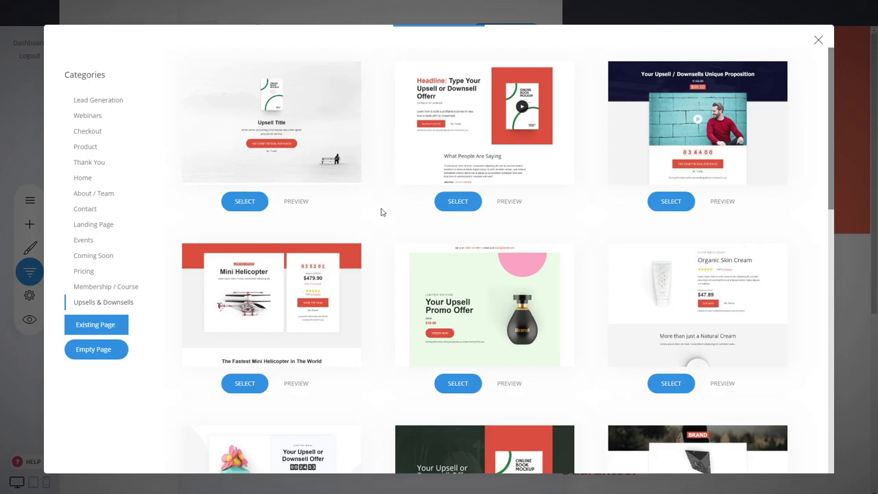
pyautogui.scroll(-8, 598, 197)
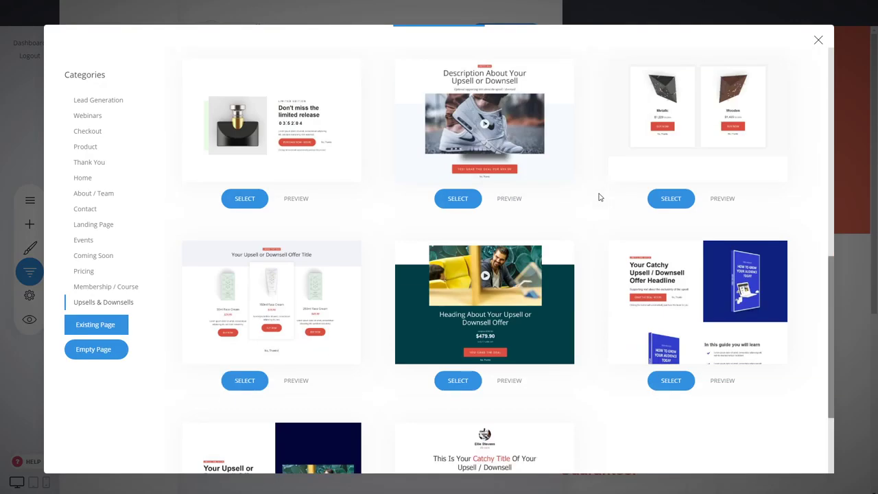
pyautogui.scroll(5, 598, 197)
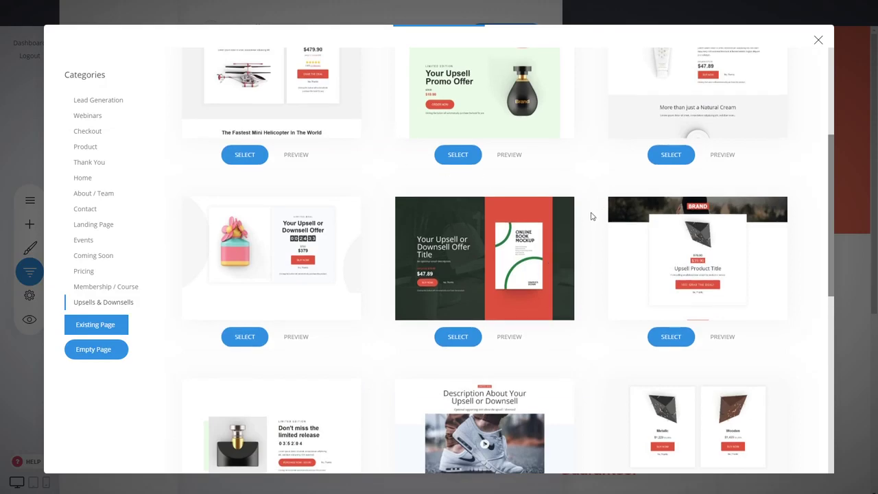
pyautogui.scroll(-3, 595, 214)
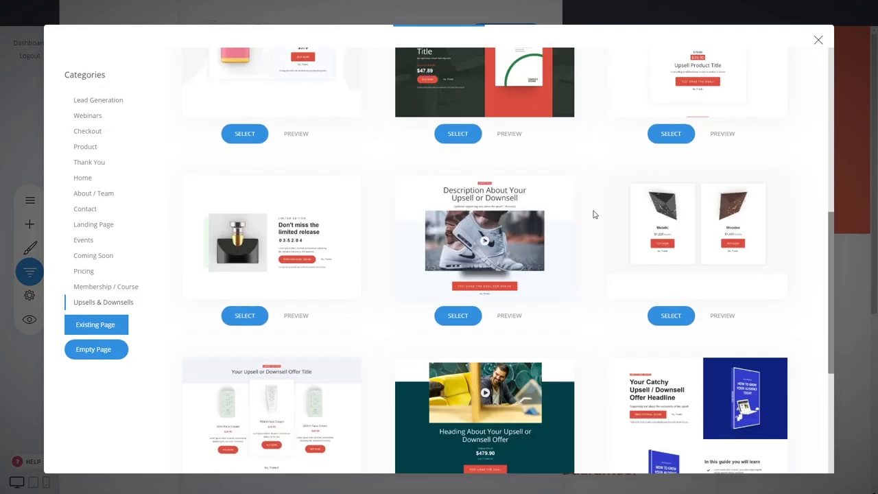
pyautogui.scroll(3, 576, 244)
pyautogui.scroll(3, 580, 242)
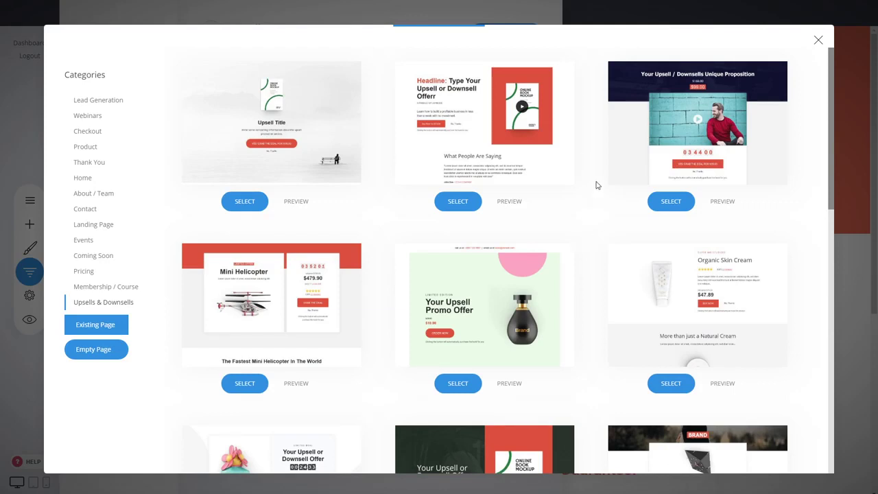
pyautogui.moveTo(488, 142)
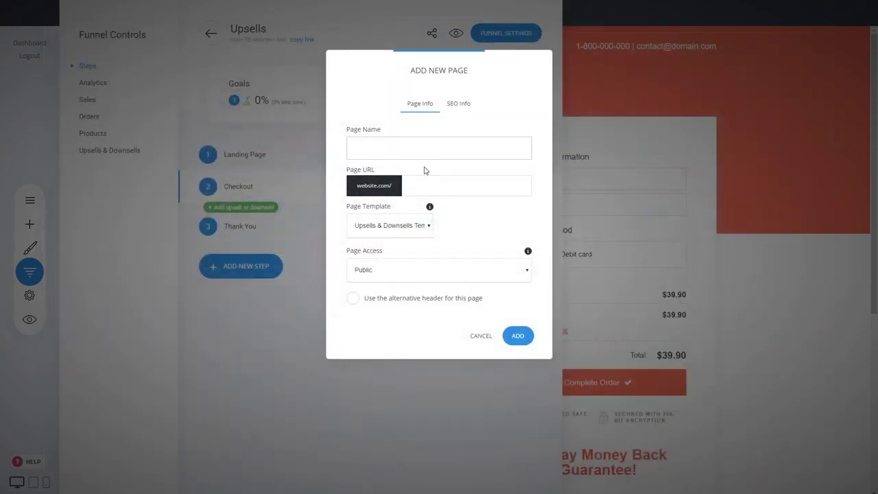
pyautogui.write('Upsell')
pyautogui.click(516, 335)
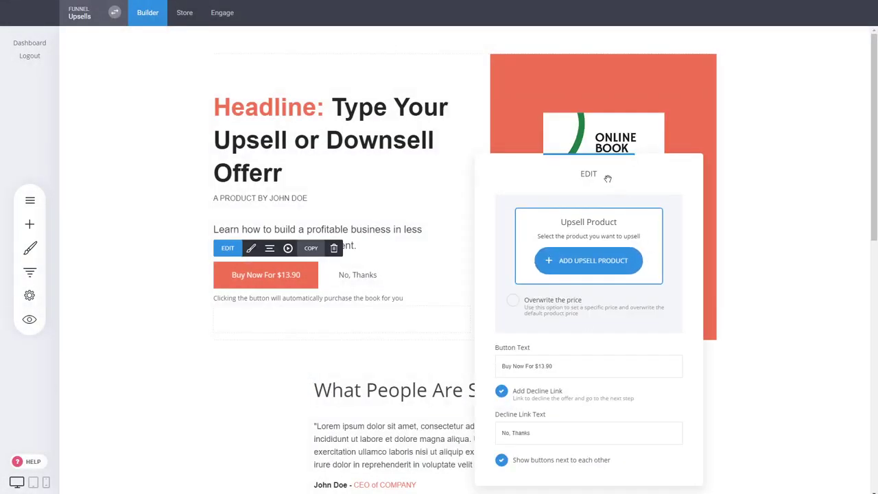
# Select Digital 2 as the product offered in the upsell block
pyautogui.moveTo(603, 174); pyautogui.dragTo(703, 142)
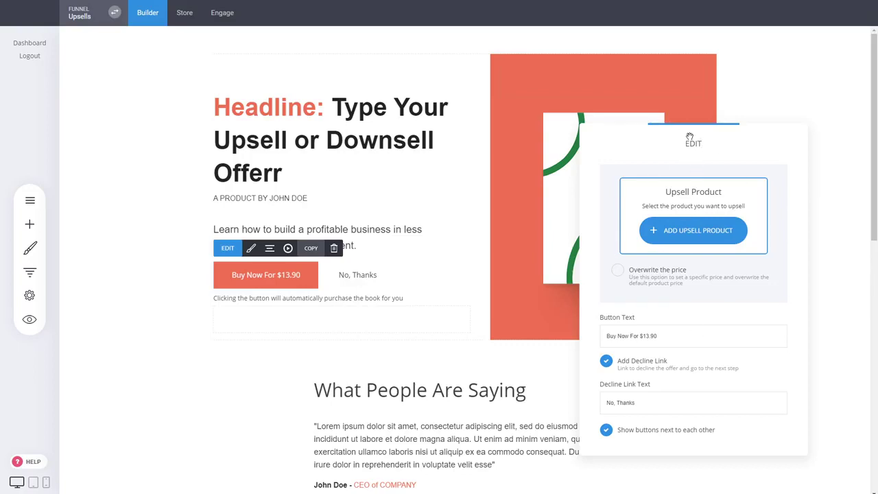
pyautogui.click(686, 232)
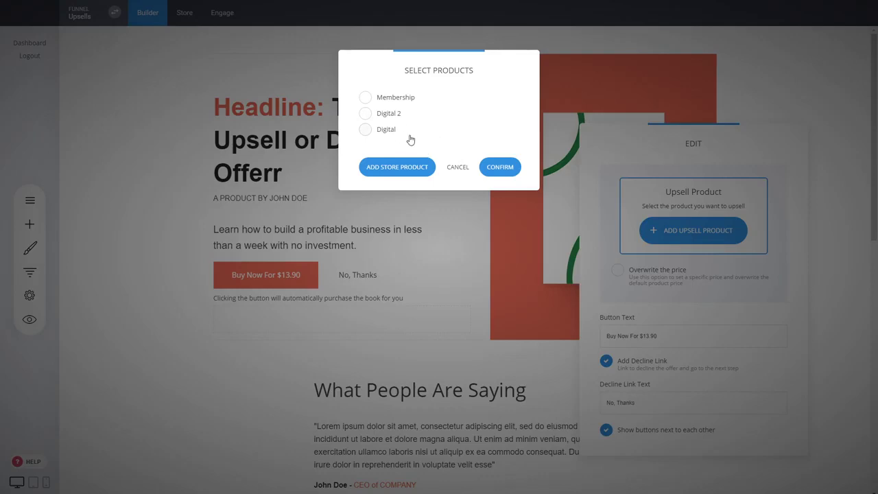
pyautogui.click(390, 115)
pyautogui.click(500, 171)
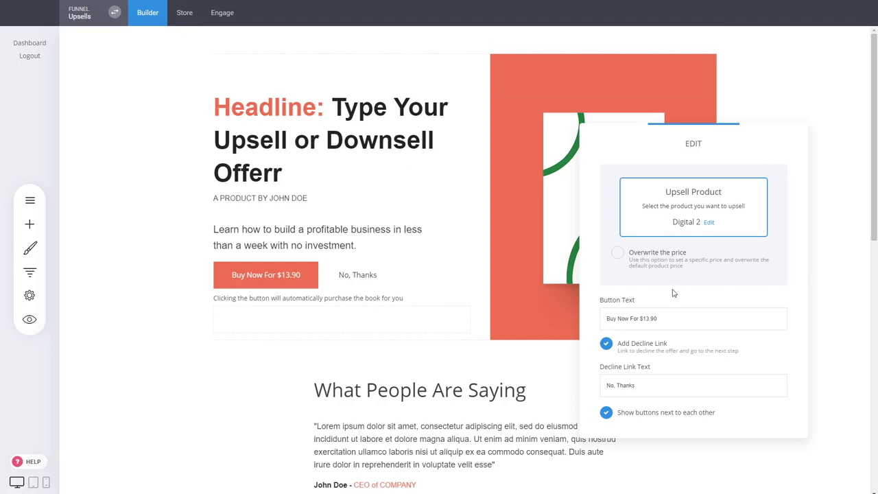
# Overwrite the upsell price to 9.99 and change the button text to 'Buy Now For $9.99'
pyautogui.click(671, 253)
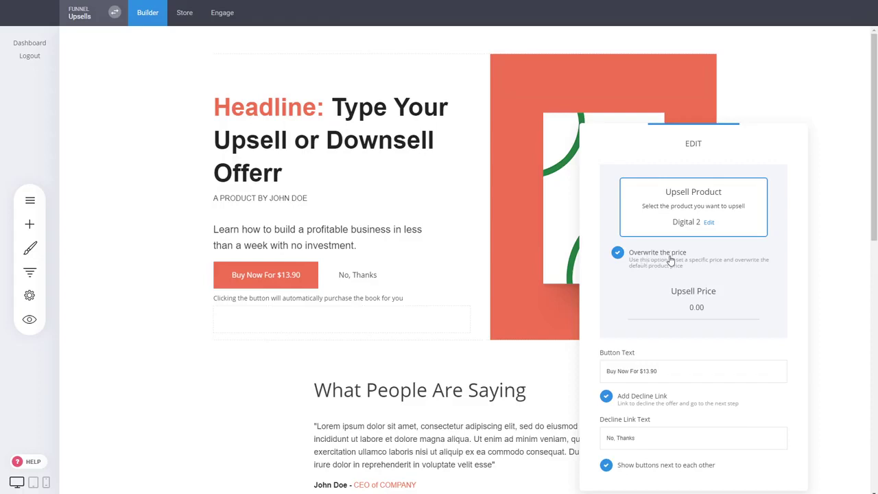
pyautogui.moveTo(755, 313); pyautogui.dragTo(629, 310)
pyautogui.write('9.99')
pyautogui.moveTo(745, 153); pyautogui.dragTo(667, 75)
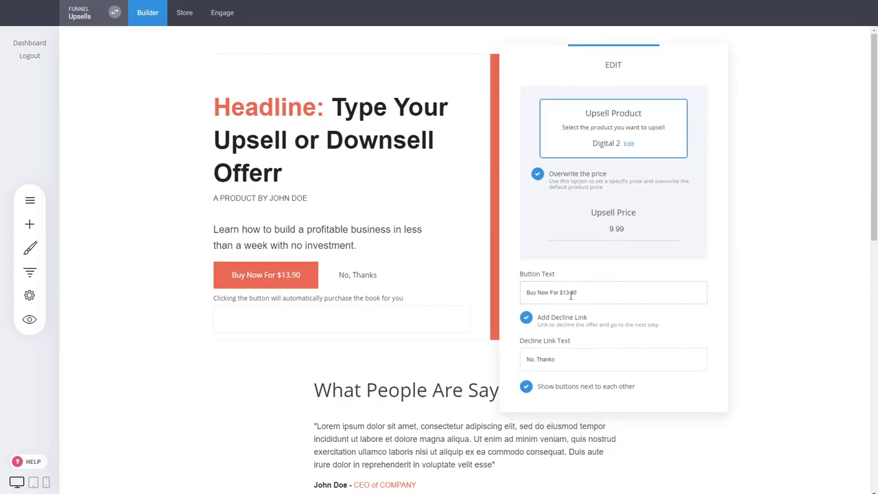
pyautogui.moveTo(581, 292); pyautogui.dragTo(564, 292)
pyautogui.write('9.99')
pyautogui.click(573, 271)
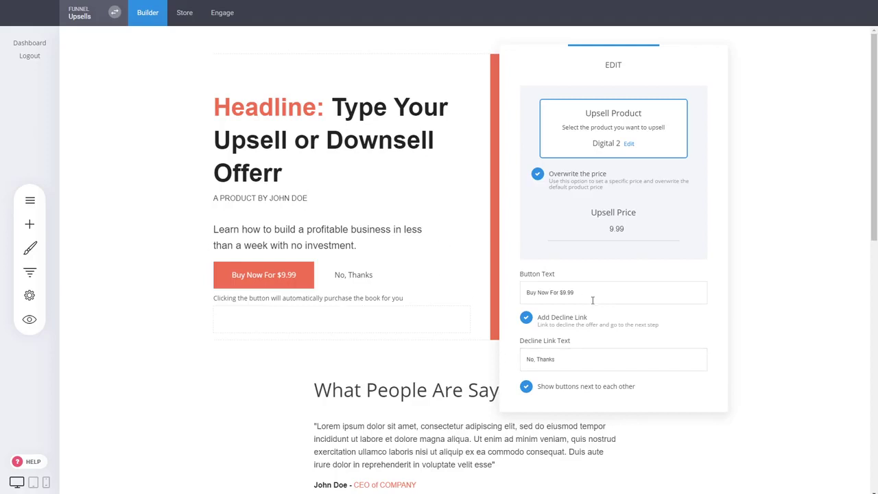
pyautogui.click(388, 232)
# Give the Buy Now button 22px padding, bold 19px text and 50px border radius, then save
pyautogui.moveTo(242, 230); pyautogui.dragTo(296, 230)
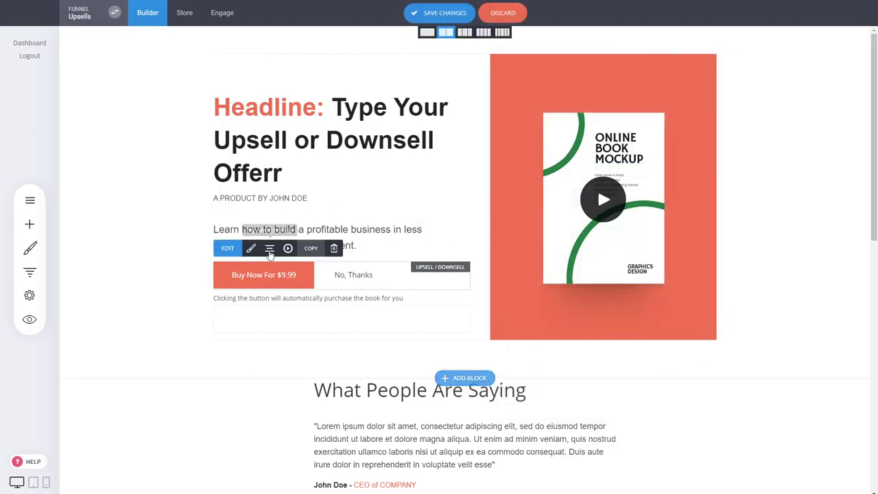
pyautogui.click(269, 250)
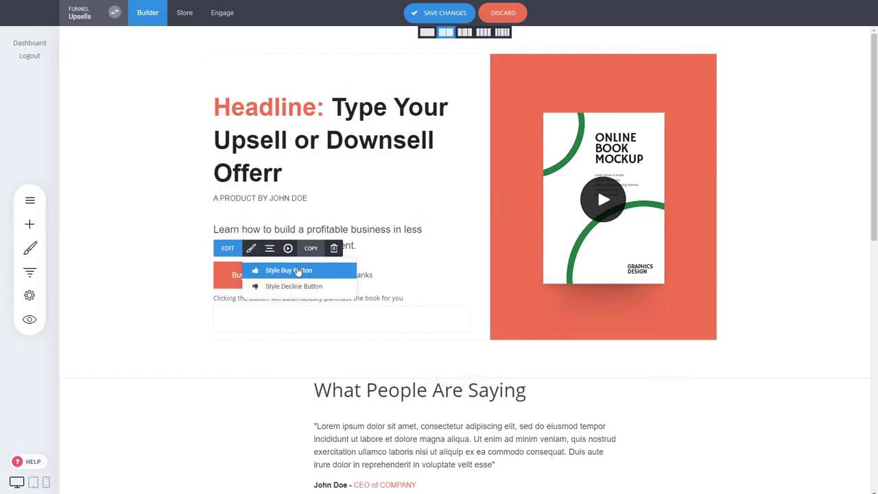
pyautogui.click(297, 271)
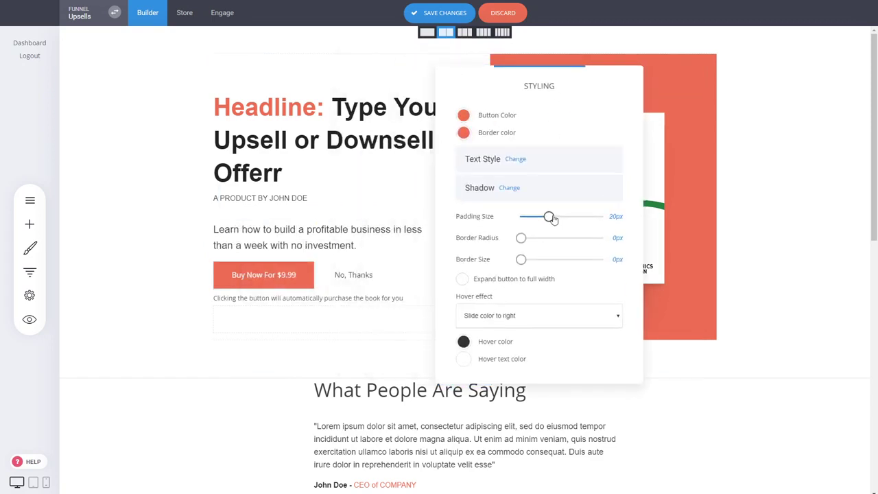
pyautogui.moveTo(552, 219); pyautogui.dragTo(554, 218)
pyautogui.click(513, 162)
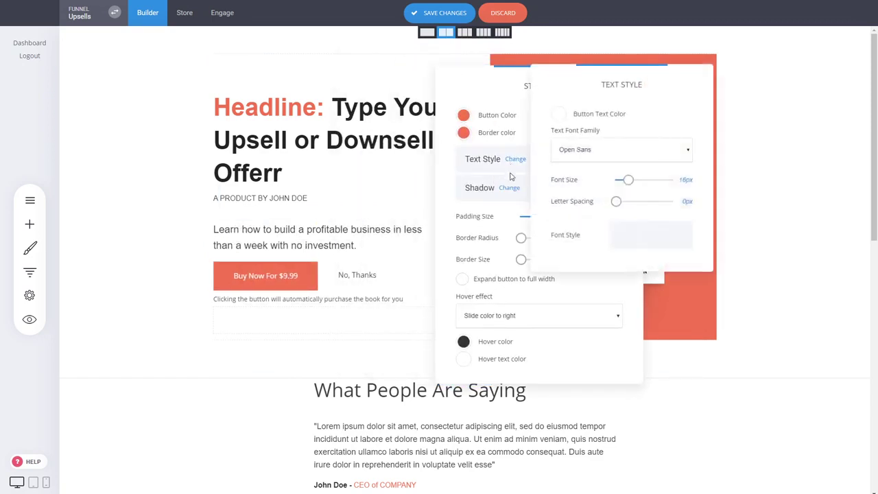
pyautogui.moveTo(629, 180); pyautogui.dragTo(631, 180)
pyautogui.click(622, 236)
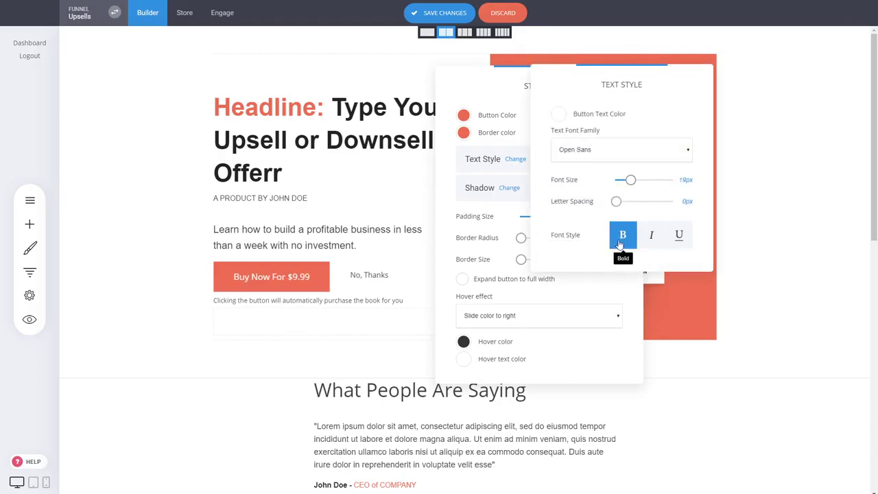
pyautogui.click(506, 224)
pyautogui.moveTo(521, 237); pyautogui.dragTo(590, 238)
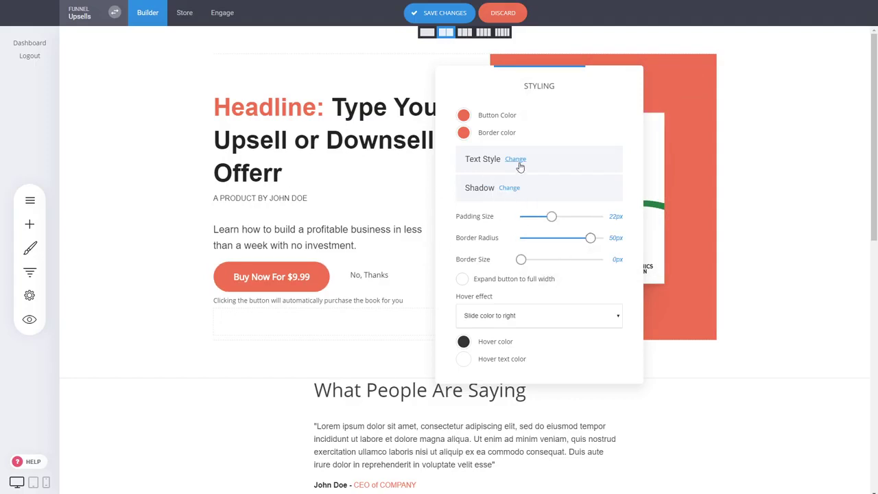
pyautogui.click(596, 60)
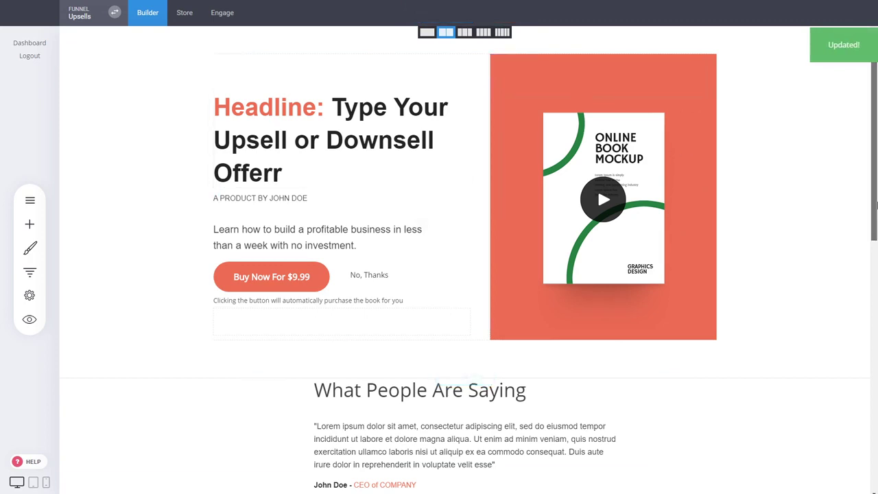
pyautogui.moveTo(876, 204); pyautogui.dragTo(870, 172)
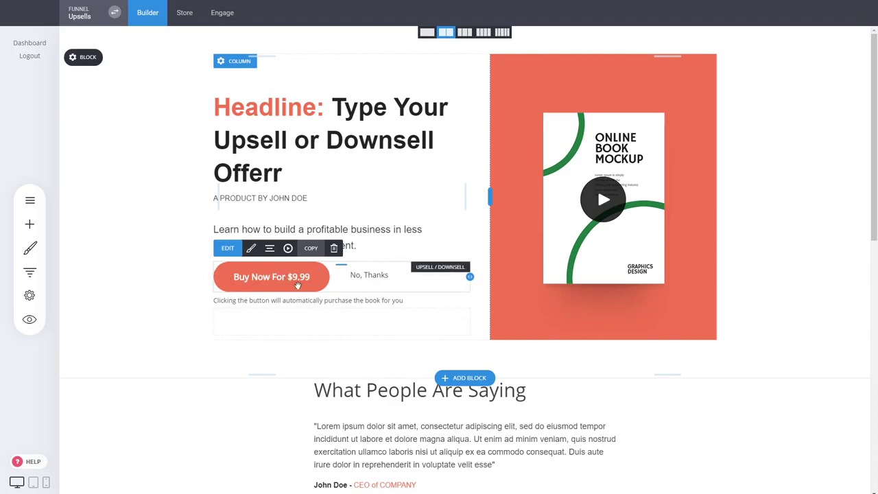
# Check the buy button's upsell settings, then show the funnel steps with Upsell below Checkout
pyautogui.click(268, 285)
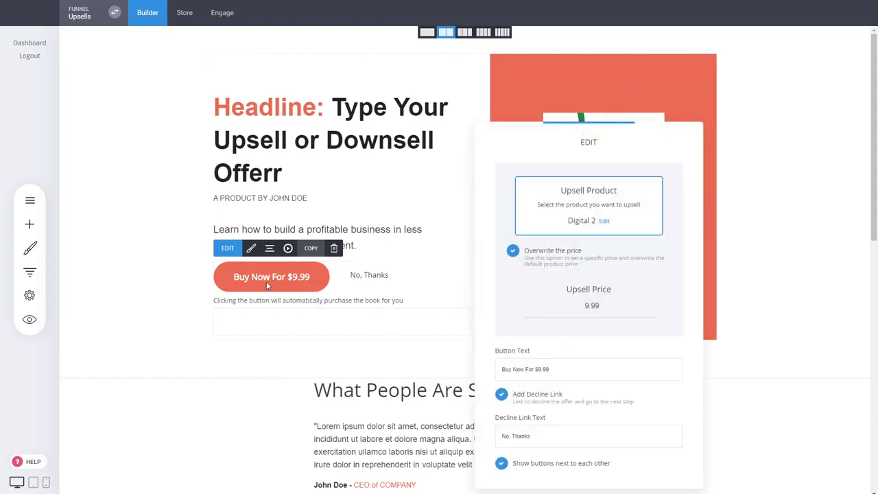
pyautogui.click(258, 300)
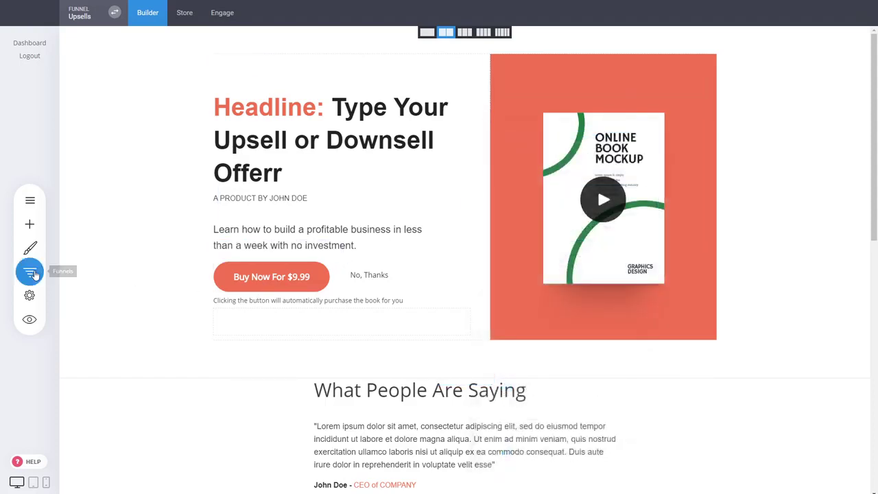
pyautogui.click(30, 272)
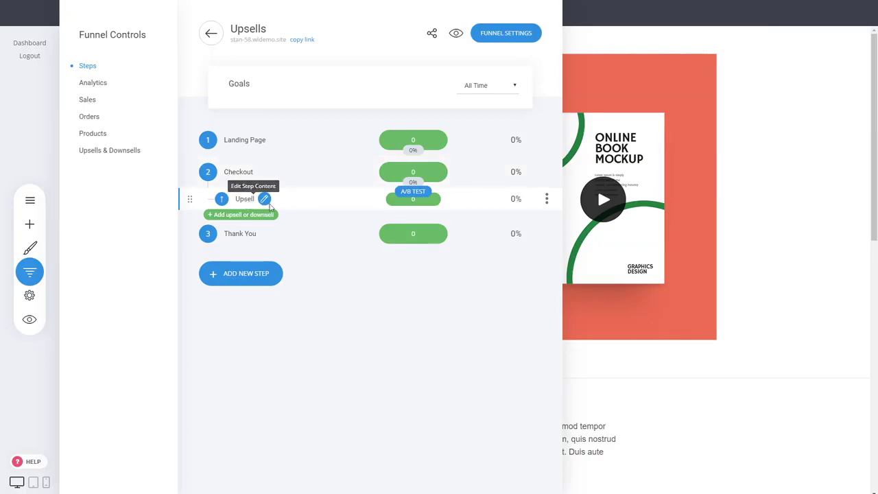
pyautogui.click(726, 310)
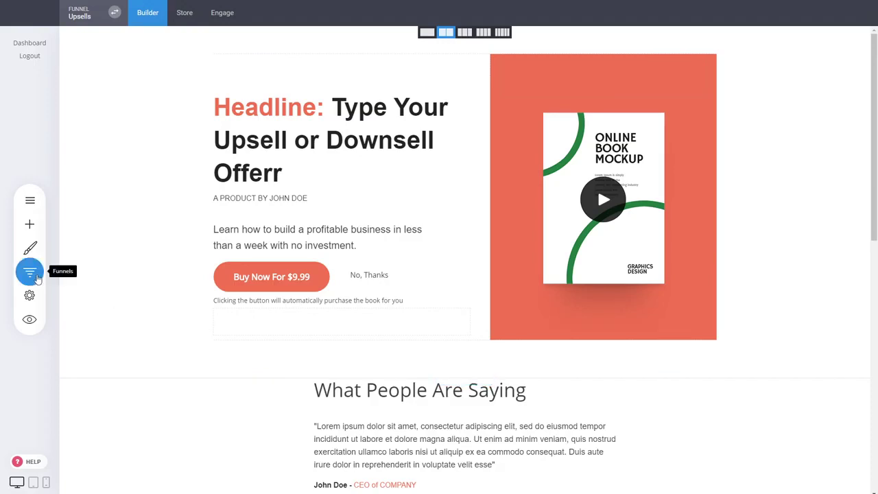
pyautogui.click(29, 272)
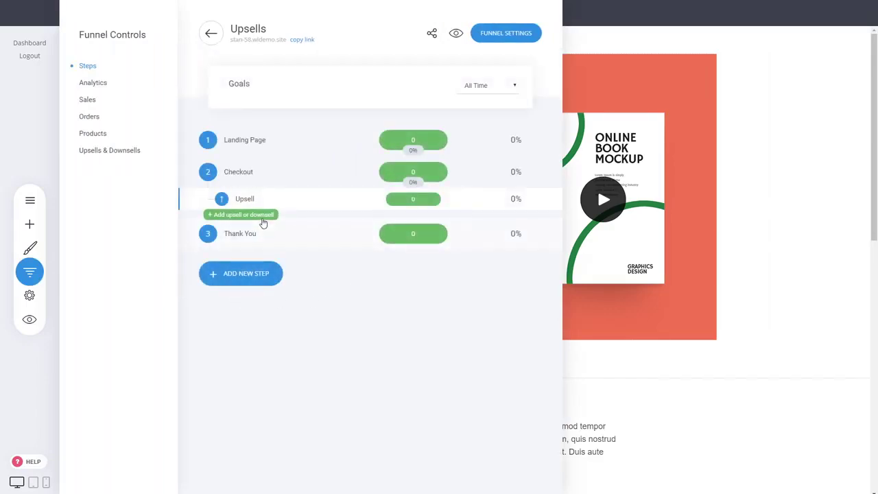
# Add a 'Downsell' page from the Your Upsell Promo Offer template and return to the funnel steps
pyautogui.click(264, 216)
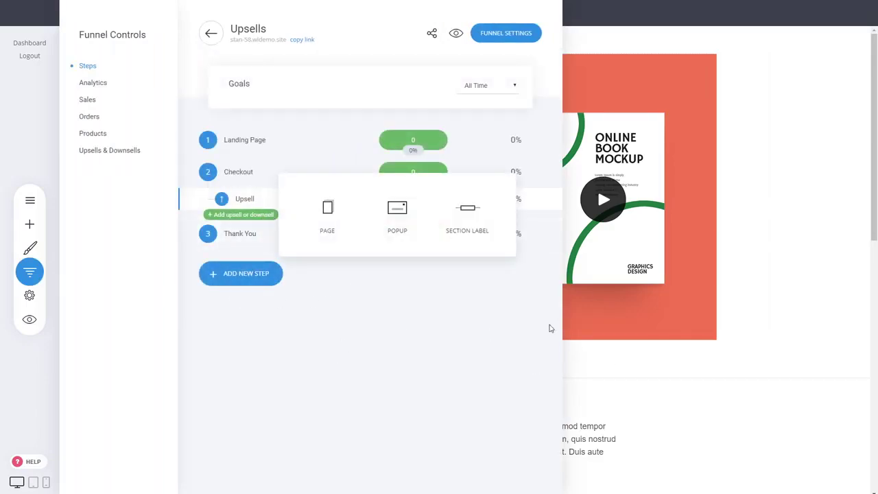
pyautogui.click(334, 228)
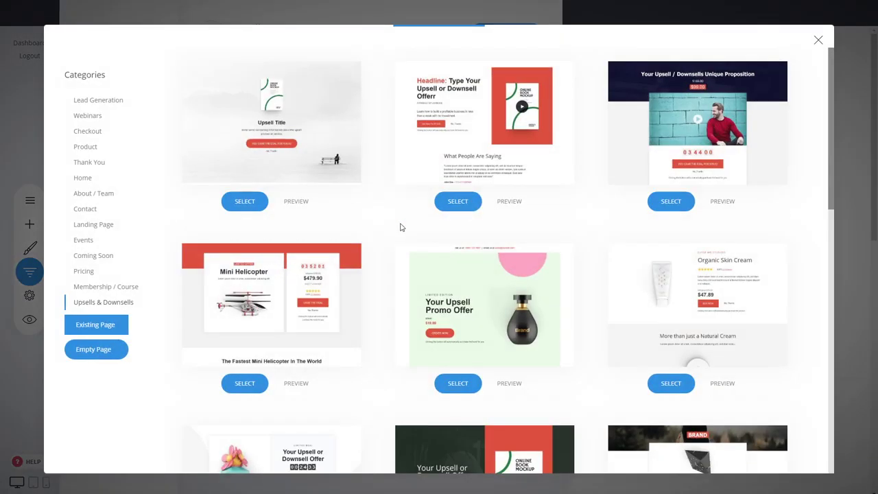
pyautogui.click(486, 295)
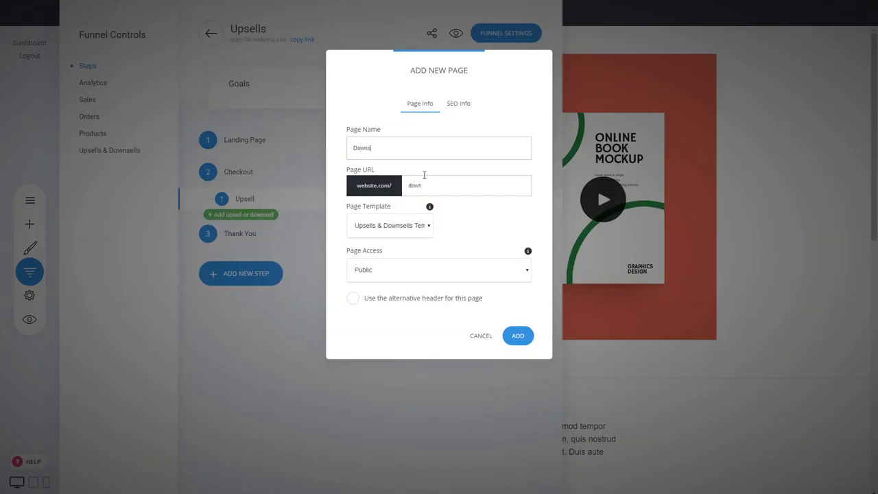
pyautogui.click(518, 335)
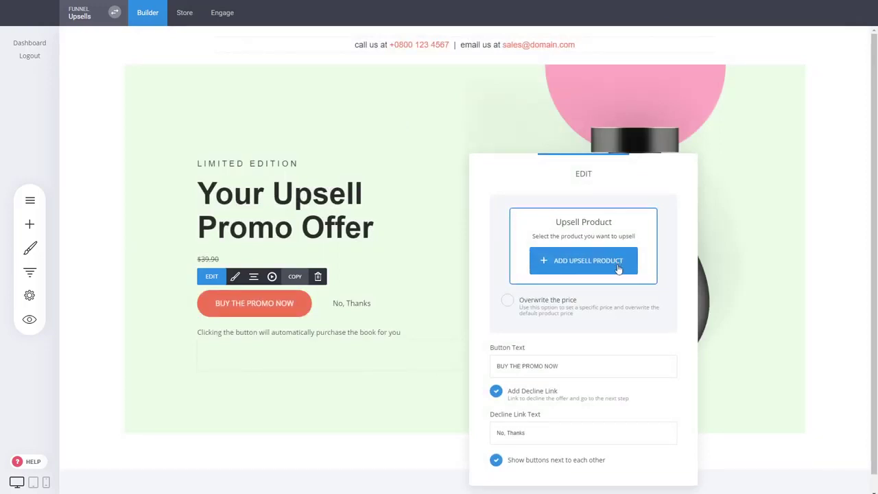
pyautogui.click(431, 224)
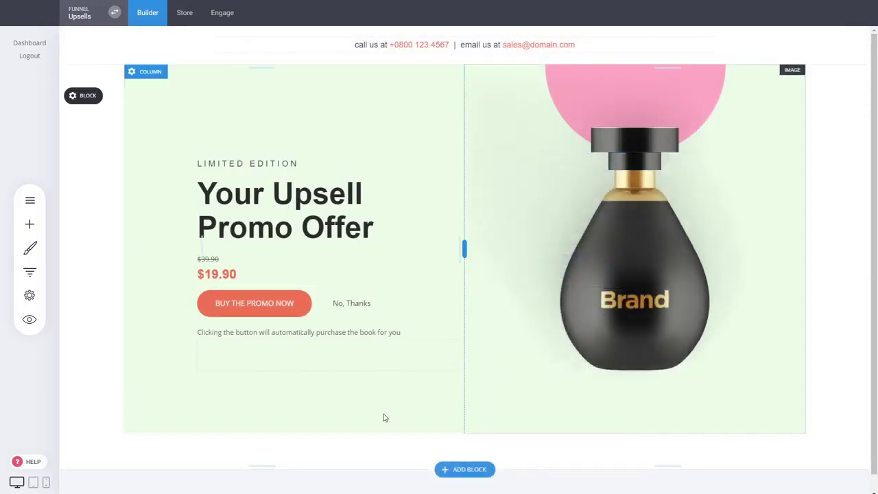
pyautogui.scroll(-1, 522, 215)
pyautogui.click(29, 272)
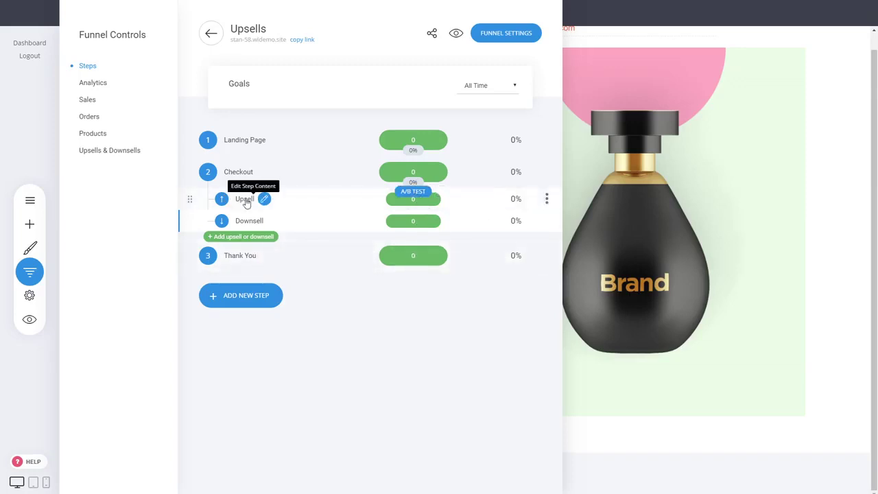
# View the Upsell page, then return to the funnel steps and edit the Checkout page
pyautogui.click(264, 198)
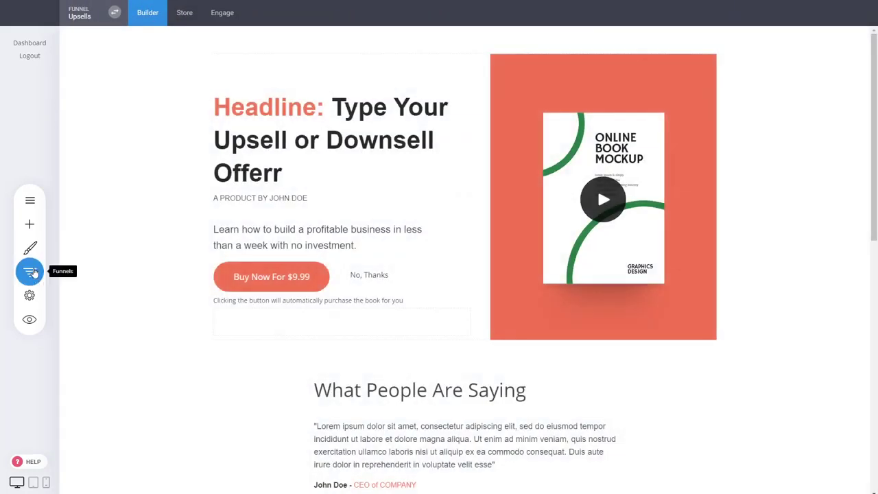
pyautogui.click(31, 271)
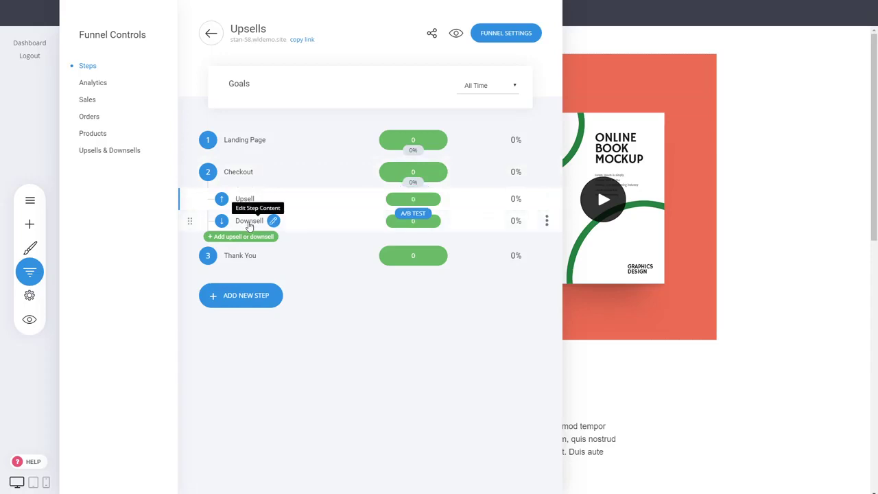
pyautogui.click(234, 176)
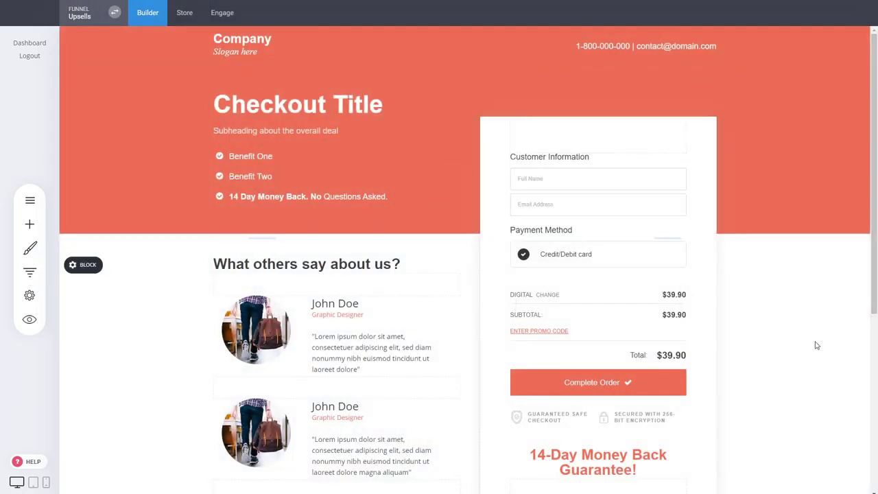
# In preview, fill the checkout form with a test name, e-mail and test card details
pyautogui.click(29, 319)
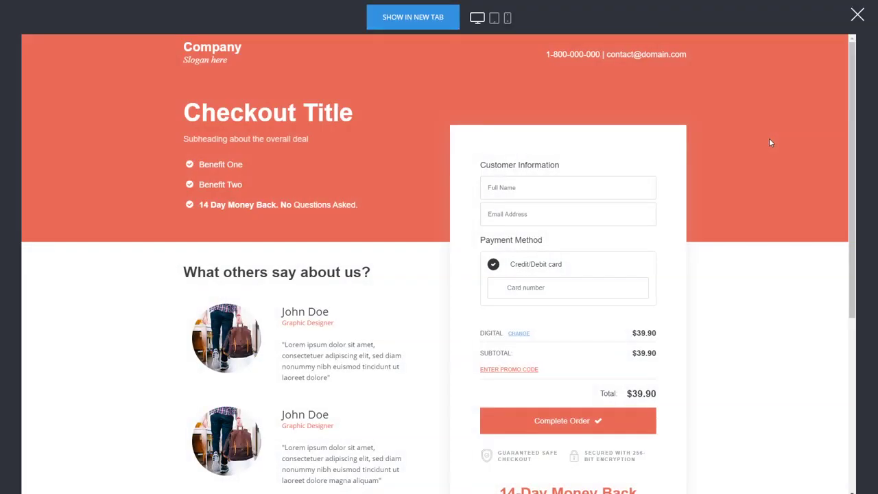
pyautogui.click(501, 182)
pyautogui.write('dsadsa')
pyautogui.click(520, 214)
pyautogui.write('dasdasds')
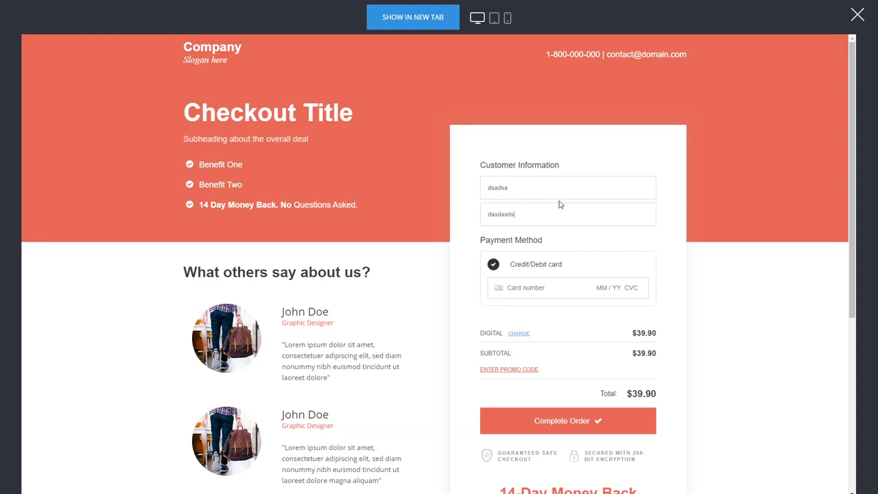
pyautogui.write('ads@domain.com')
pyautogui.hotkey('ctrl', 'a')
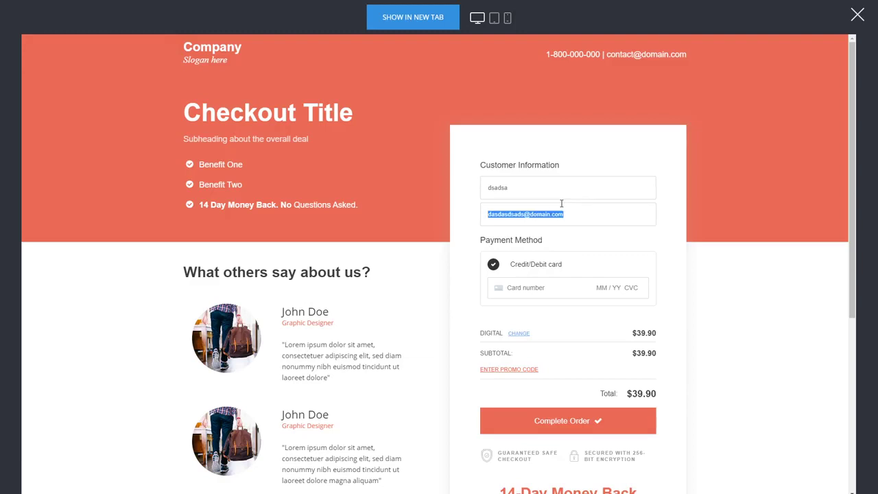
pyautogui.click(531, 287)
pyautogui.write('42')
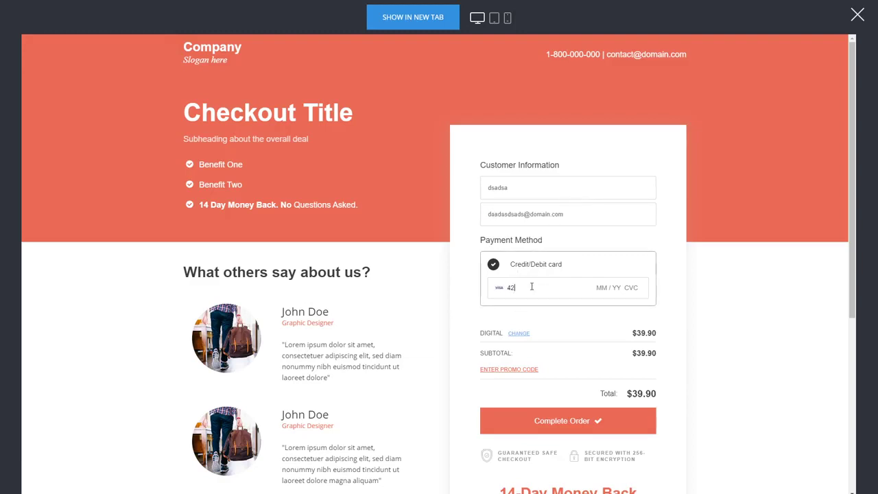
pyautogui.write('42 4242 4242 4242 04 / 24 242')
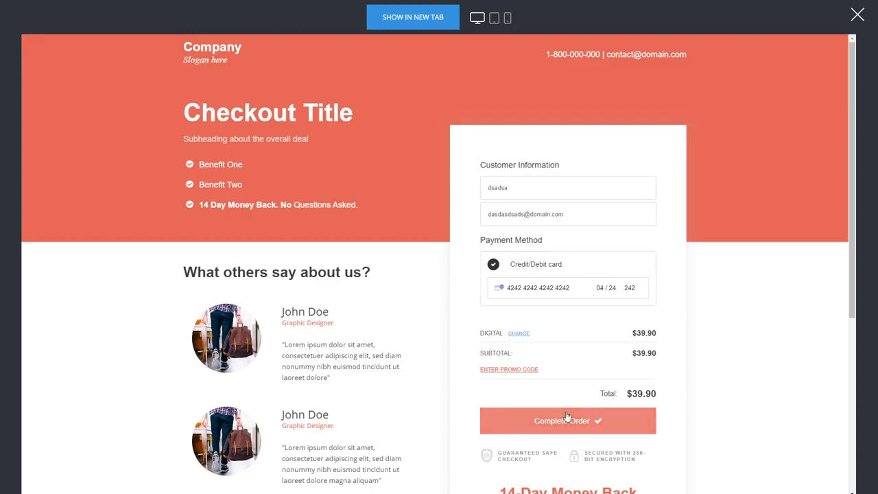
# Complete the order, accept the $9.99 upsell, and close the preview
pyautogui.click(567, 416)
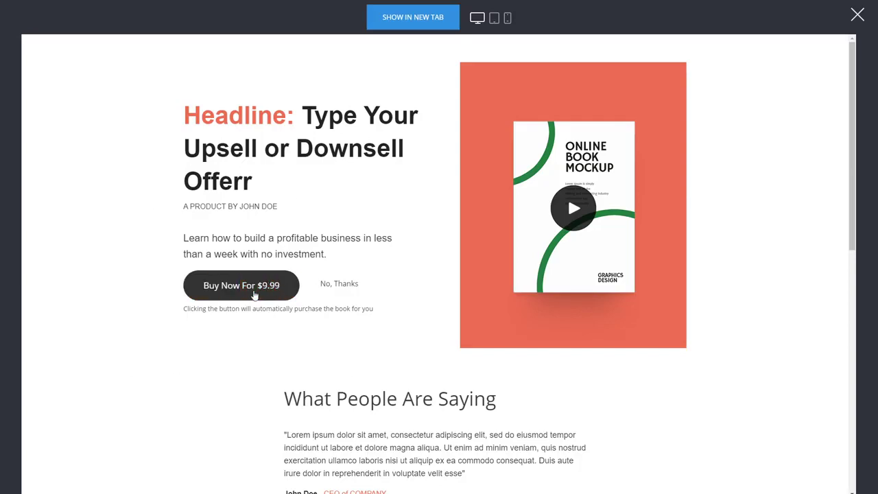
pyautogui.click(254, 293)
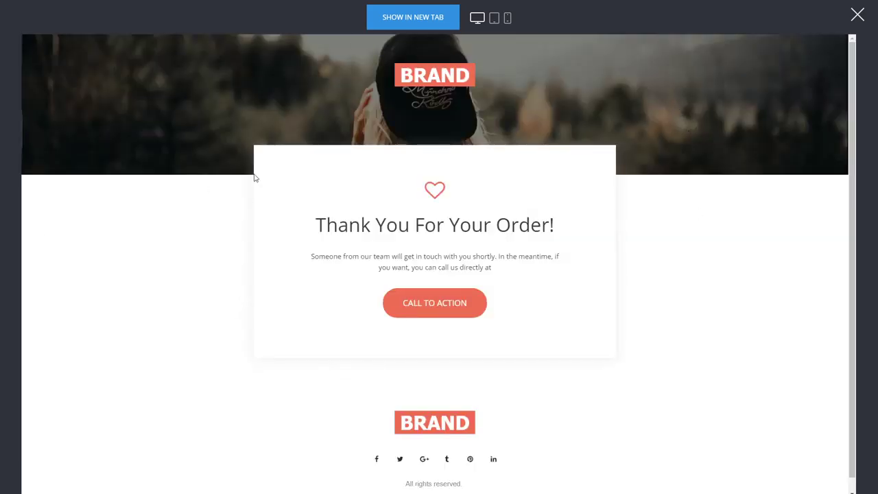
pyautogui.click(856, 15)
pyautogui.click(33, 274)
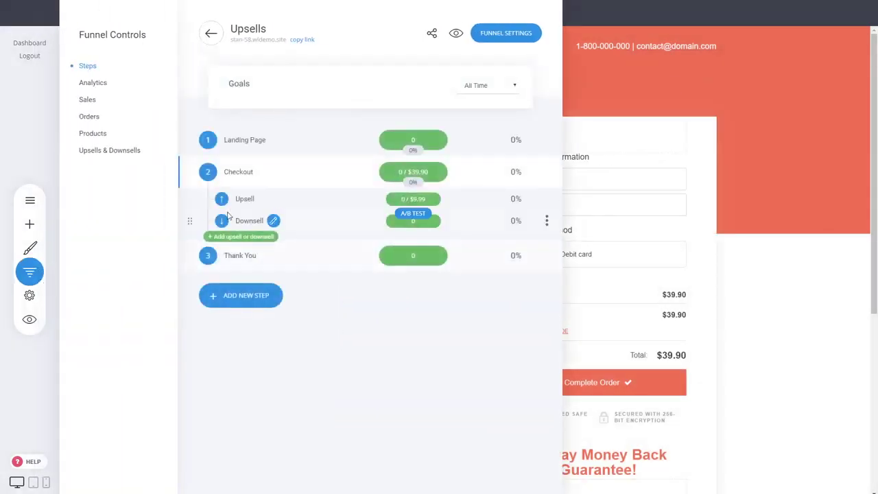
pyautogui.doubleClick(428, 173)
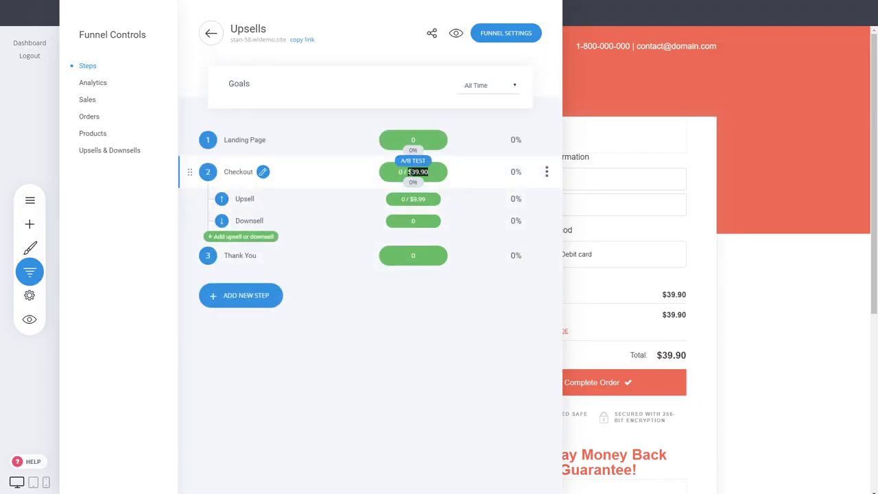
pyautogui.moveTo(417, 172); pyautogui.dragTo(418, 199)
pyautogui.doubleClick(418, 199)
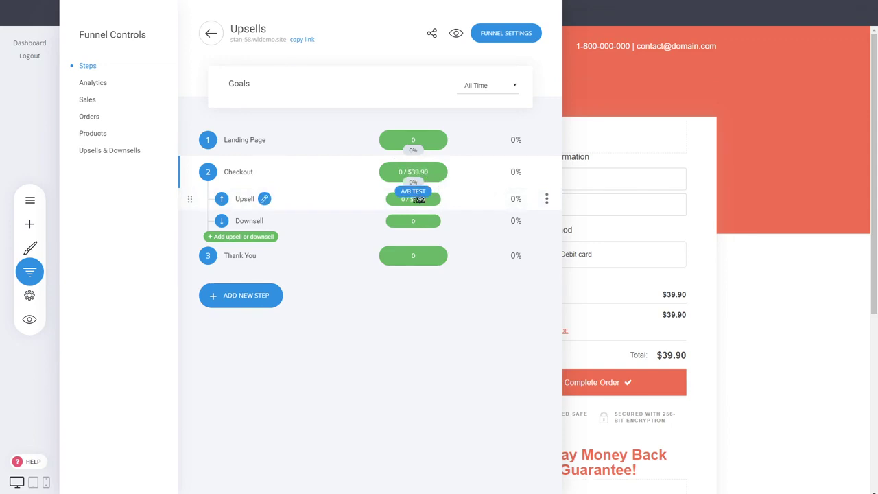
pyautogui.click(394, 296)
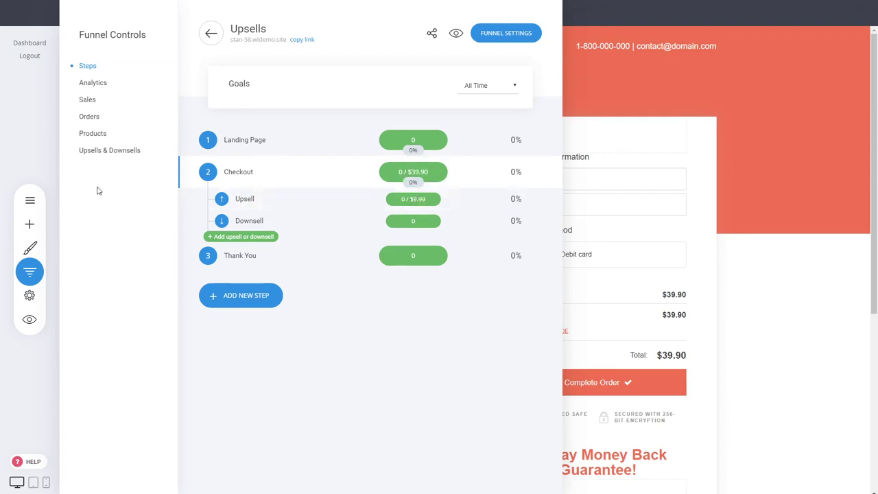
pyautogui.click(92, 100)
pyautogui.click(92, 119)
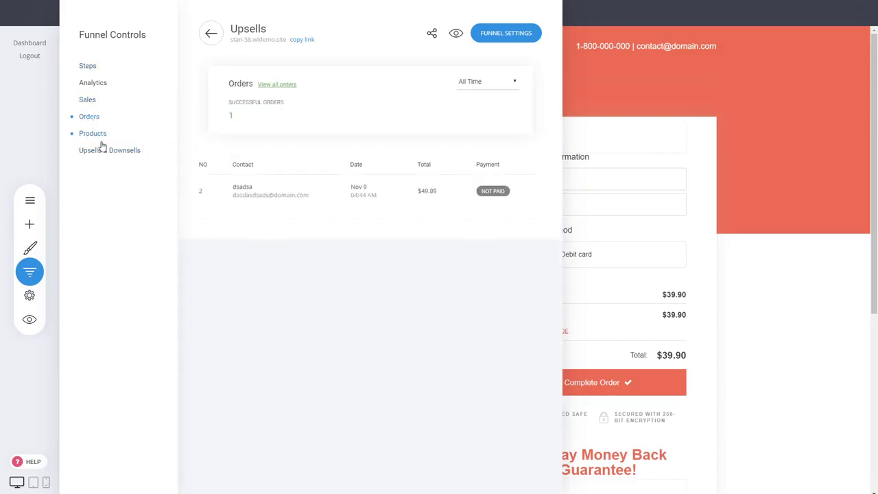
pyautogui.click(102, 135)
pyautogui.click(122, 158)
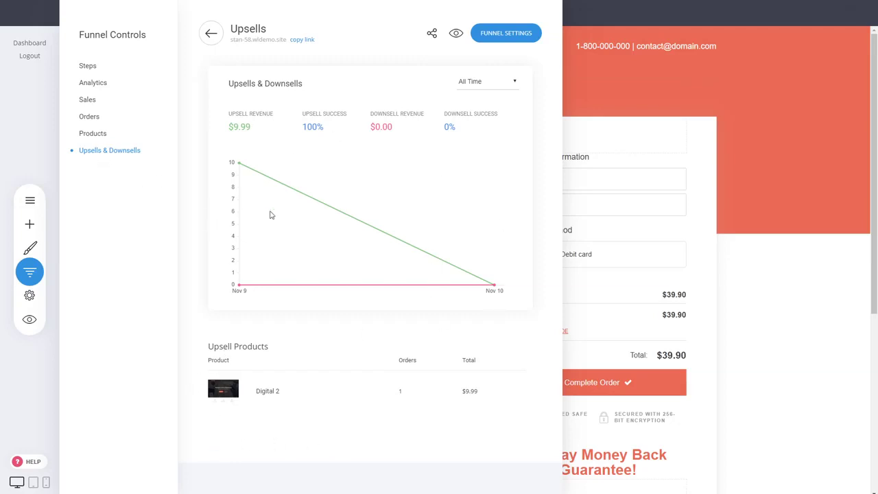
pyautogui.click(649, 291)
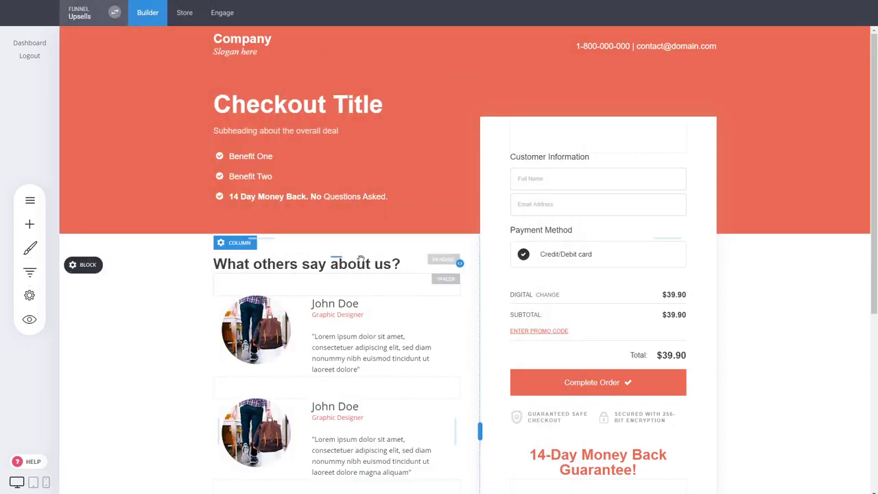
# Delete the Downsell and Upsell steps from the funnel, confirming each deletion
pyautogui.click(29, 272)
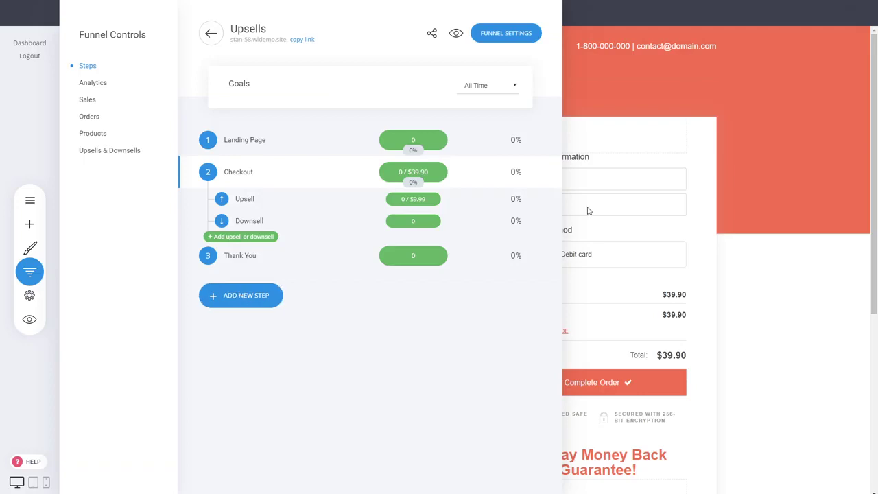
pyautogui.click(546, 225)
pyautogui.click(534, 195)
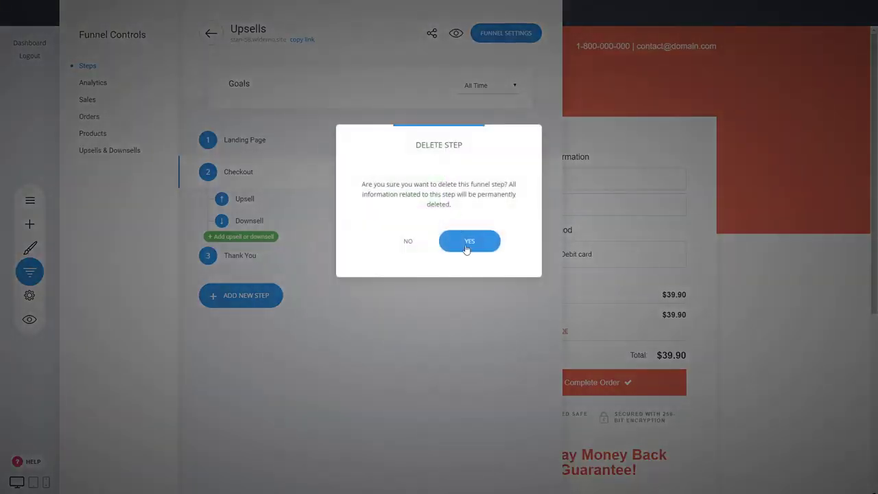
pyautogui.click(464, 246)
pyautogui.click(546, 215)
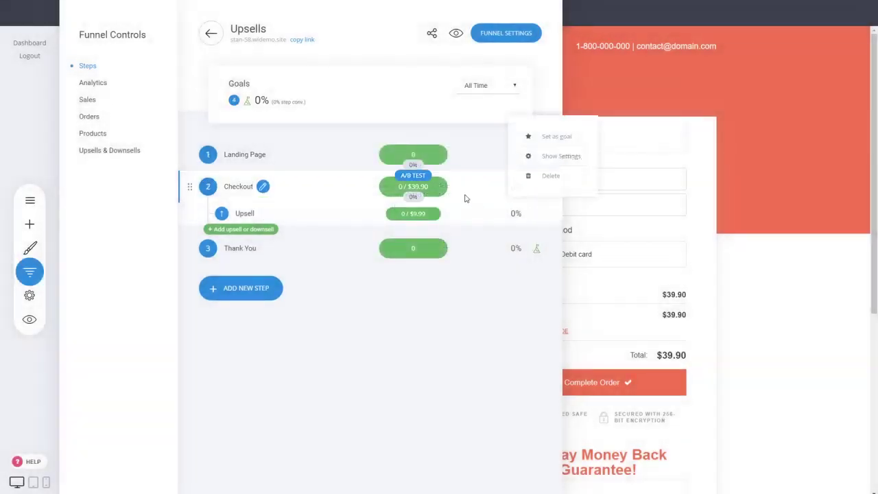
pyautogui.click(524, 176)
pyautogui.click(469, 238)
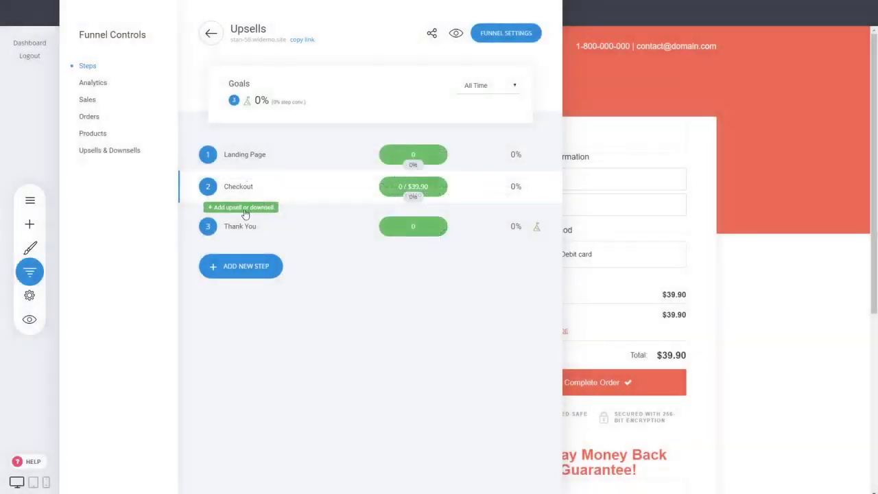
pyautogui.click(247, 209)
# Insert the headphone upsell popup template with Membership as its product, and save it
pyautogui.click(389, 219)
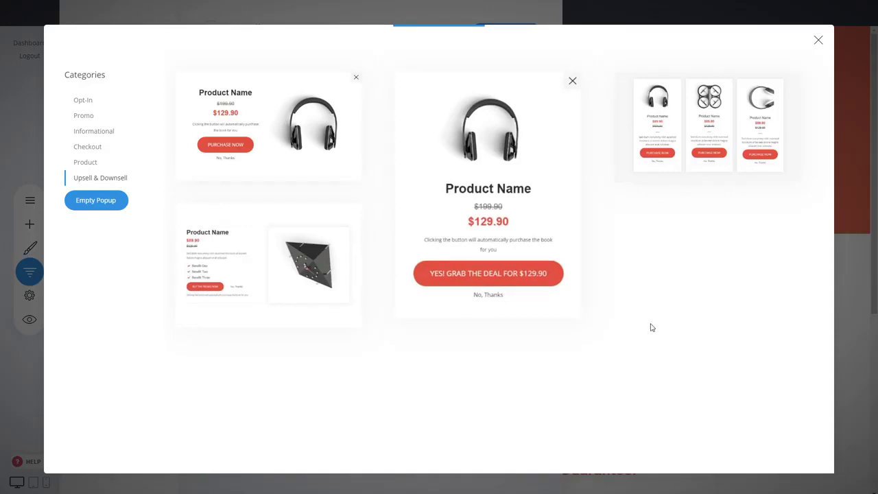
pyautogui.click(506, 184)
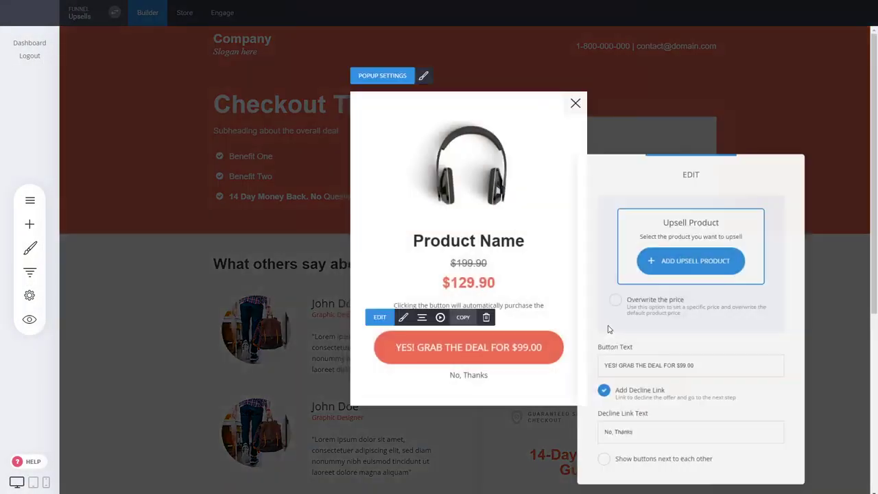
pyautogui.click(683, 261)
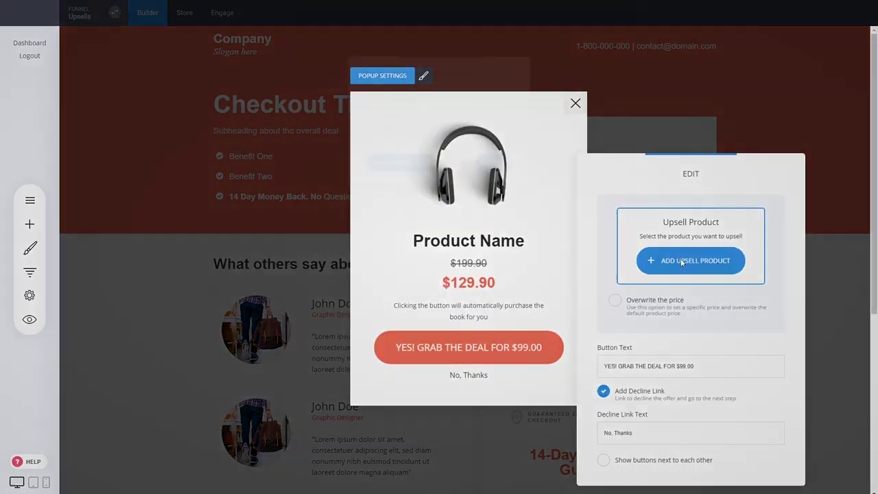
pyautogui.click(396, 116)
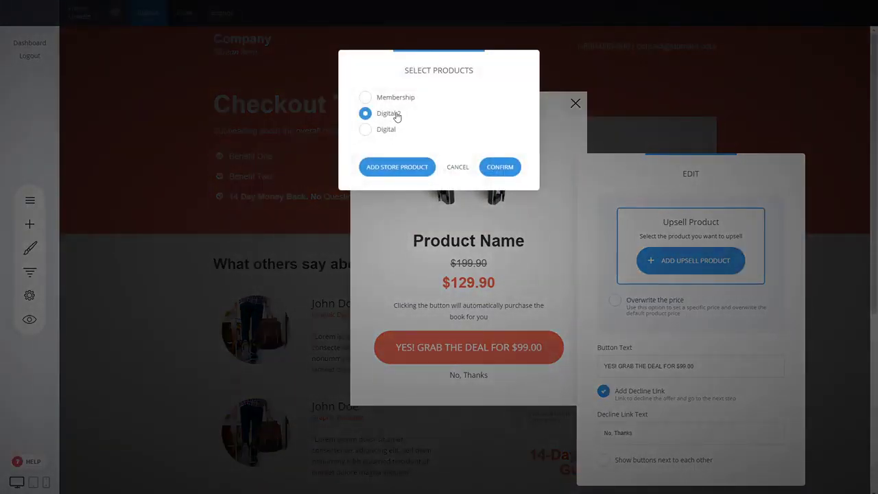
pyautogui.click(394, 99)
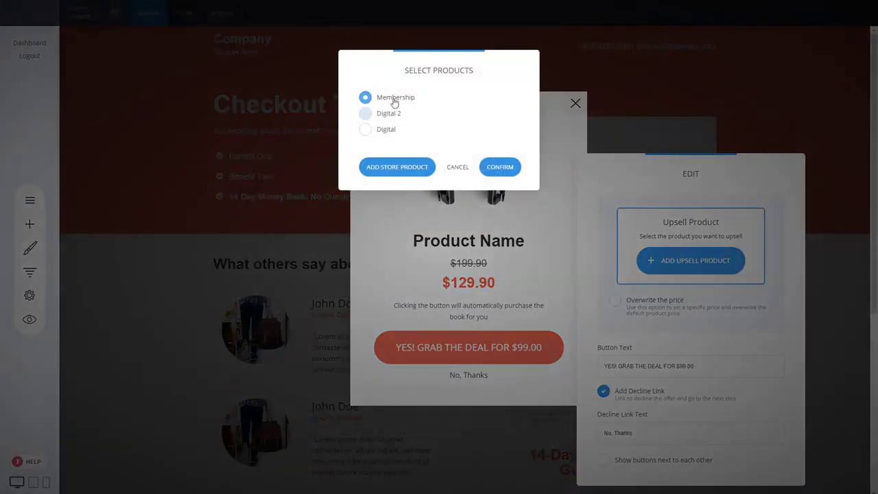
pyautogui.click(508, 168)
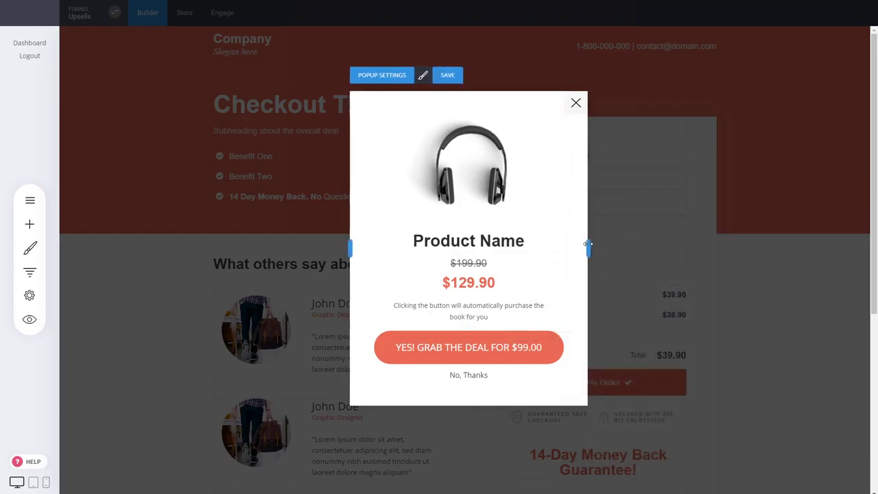
pyautogui.click(448, 77)
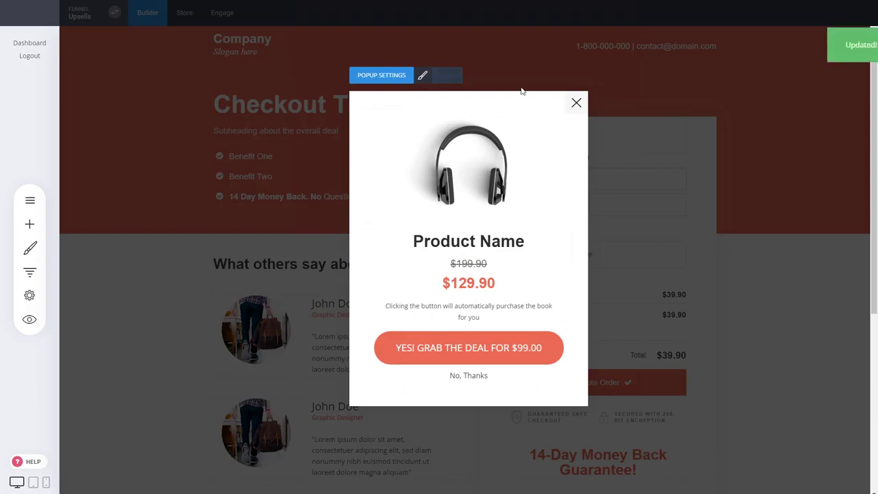
pyautogui.click(575, 104)
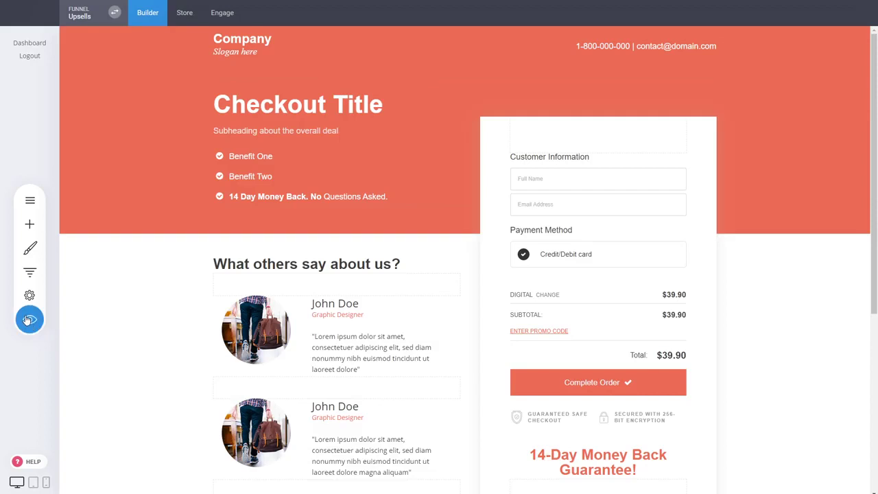
# Preview the checkout page and submit a test order with a customer name, email and test card
pyautogui.click(30, 320)
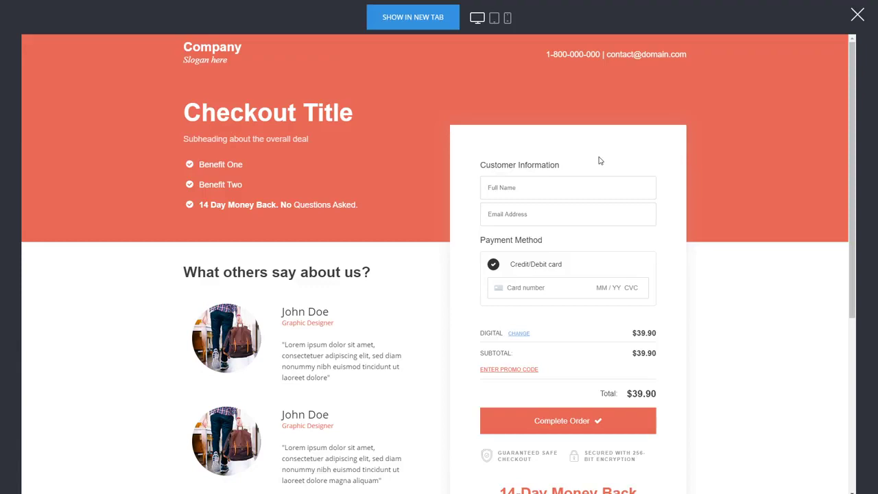
pyautogui.click(536, 182)
pyautogui.write('dasdasda')
pyautogui.click(510, 214)
pyautogui.write('dasdasdsads@domain.com')
pyautogui.click(514, 287)
pyautogui.write('4242 424')
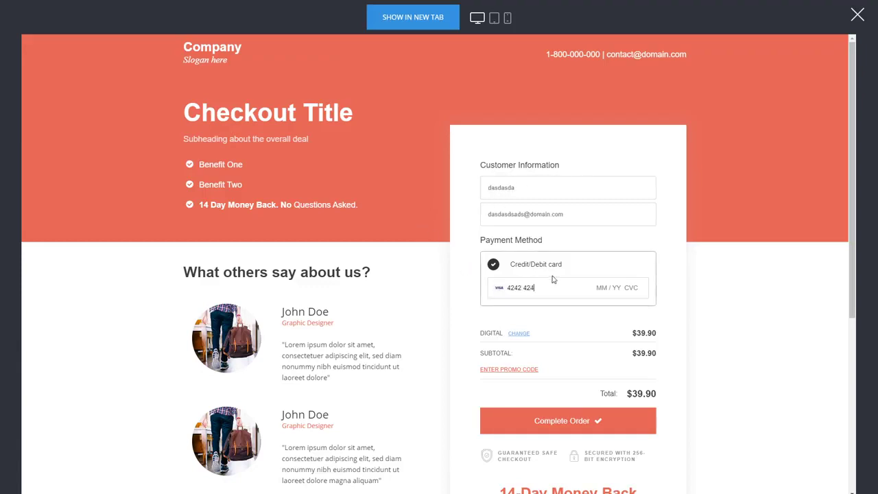
pyautogui.write('2 4242 4242 04 / 24 242')
pyautogui.click(559, 420)
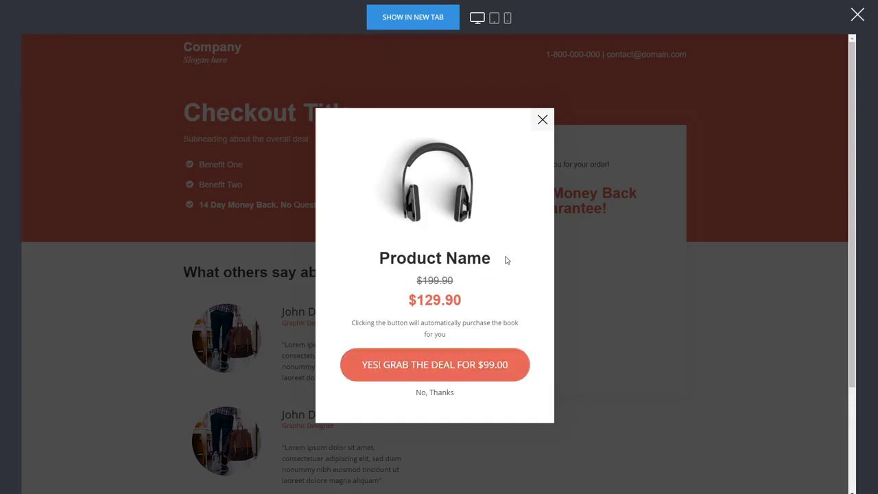
# Accept the headphone upsell, set an account password, reach the thank-you page, then close preview
pyautogui.click(453, 362)
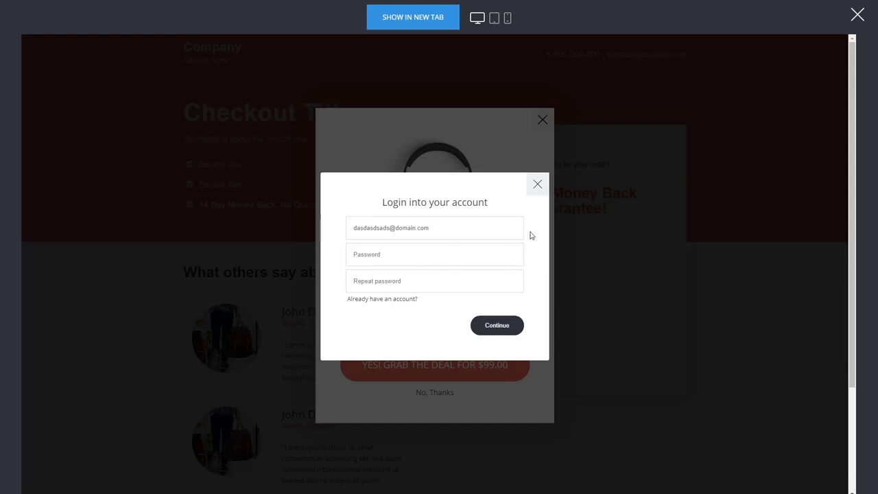
pyautogui.click(364, 254)
pyautogui.click(370, 274)
pyautogui.write('123456')
pyautogui.click(498, 326)
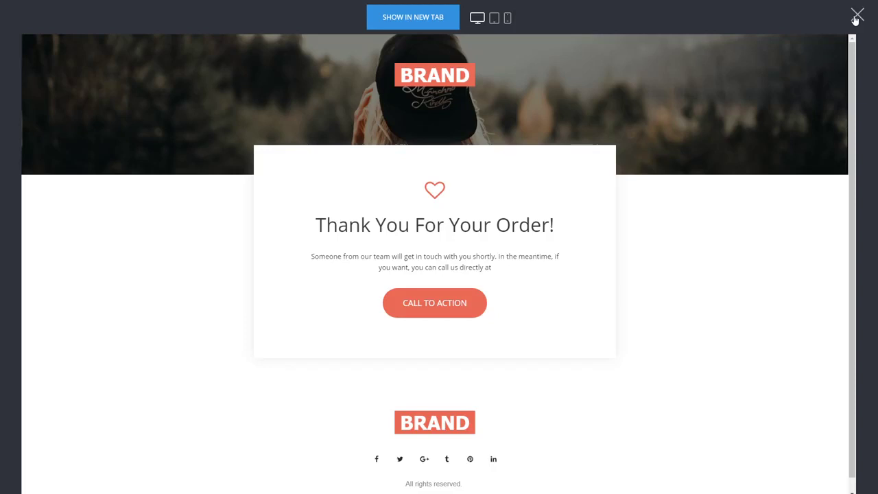
pyautogui.click(856, 17)
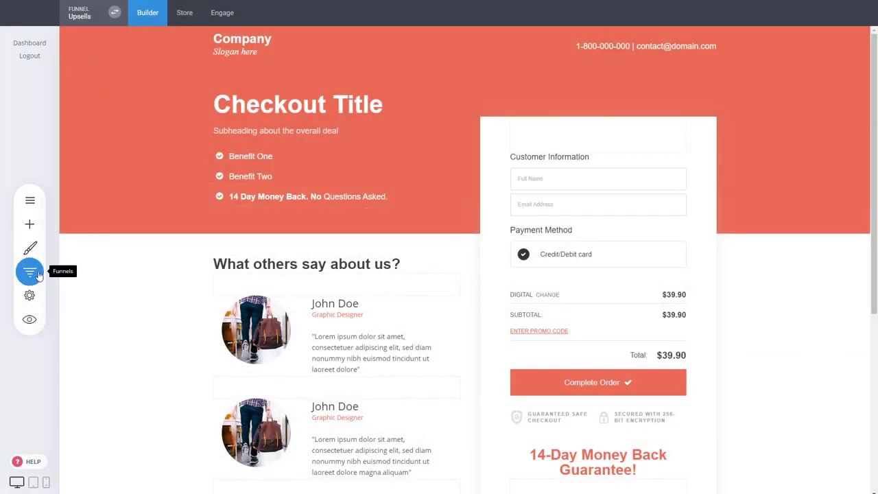
# Open the funnel controls and check its sales statistics, including the active subscriptions count
pyautogui.click(31, 273)
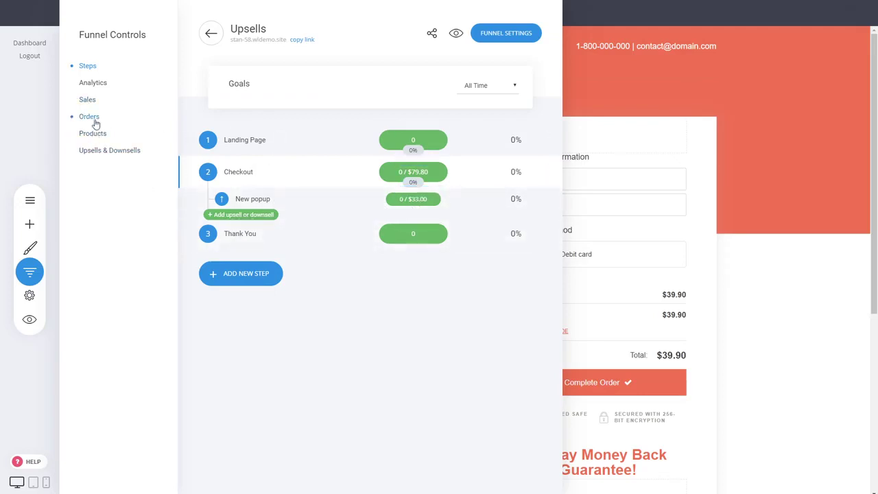
pyautogui.click(90, 99)
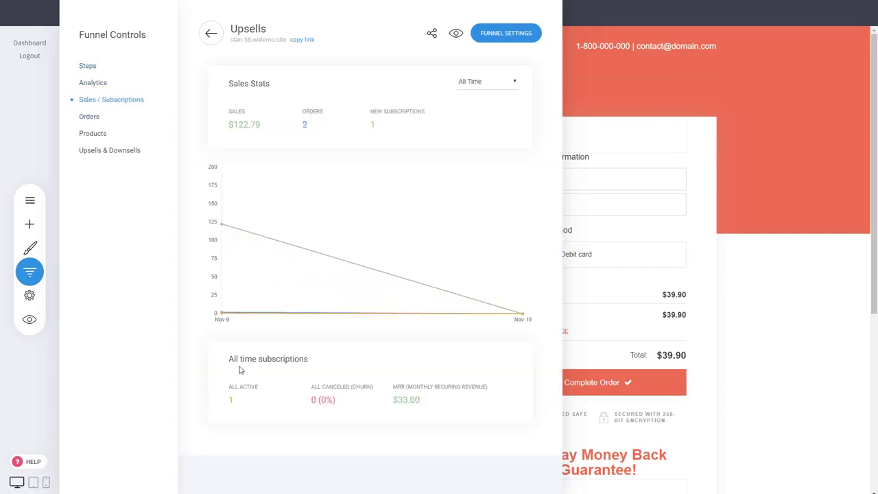
pyautogui.moveTo(228, 359); pyautogui.dragTo(235, 402)
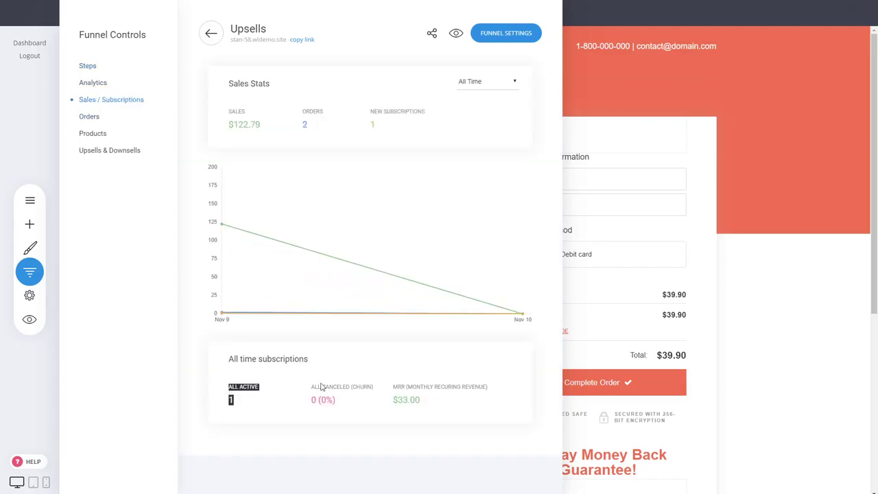
# Review the funnel's orders and product totals, noting the Membership product's total
pyautogui.click(91, 117)
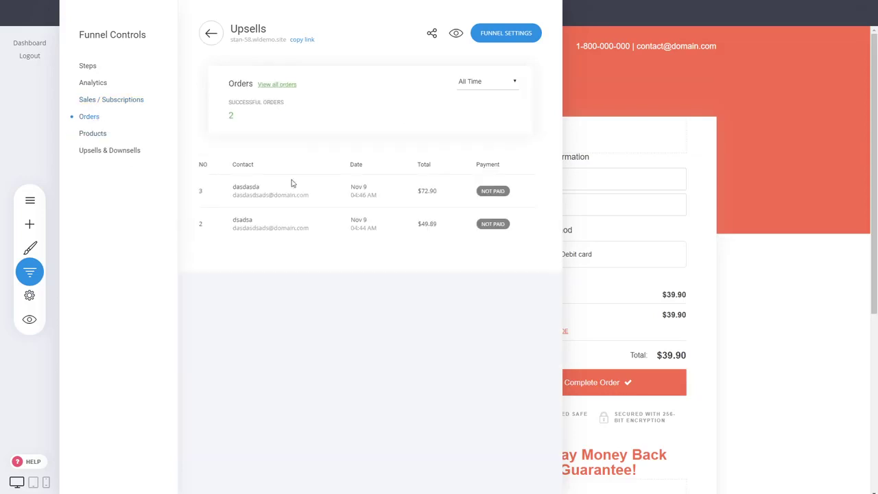
pyautogui.click(96, 133)
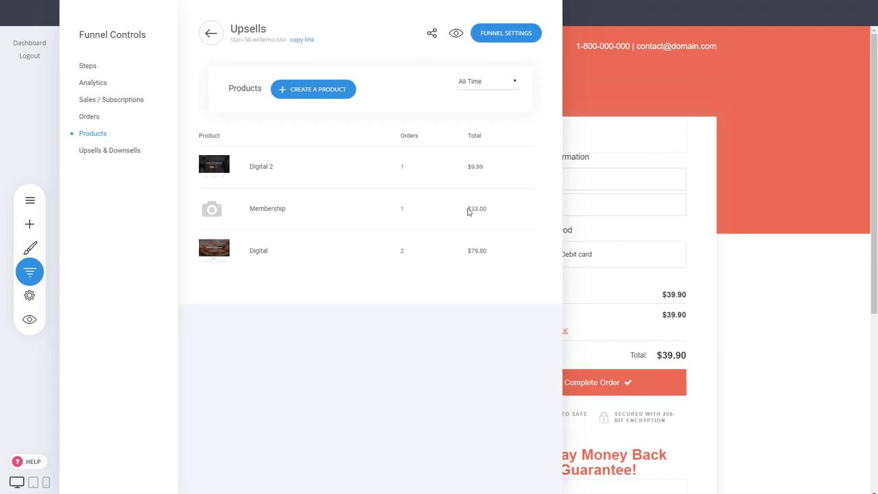
pyautogui.moveTo(472, 209); pyautogui.dragTo(488, 214)
pyautogui.click(355, 314)
# Check upsell and downsell statistics for the Digital 2 and Membership upsell products
pyautogui.click(105, 151)
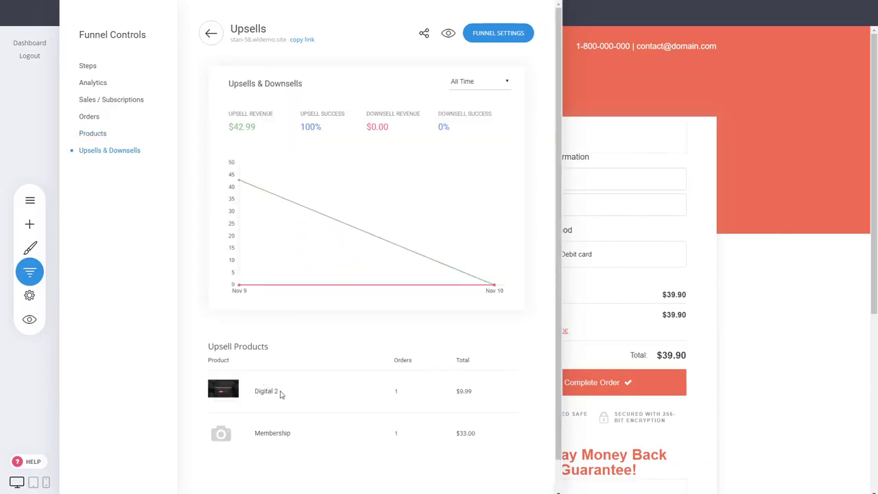
pyautogui.moveTo(280, 394); pyautogui.dragTo(256, 391)
pyautogui.moveTo(294, 433); pyautogui.dragTo(254, 433)
# Leave the funnels list and reopen the Upsells funnel steps, showing New popup ($33.00) under Checkout
pyautogui.click(211, 32)
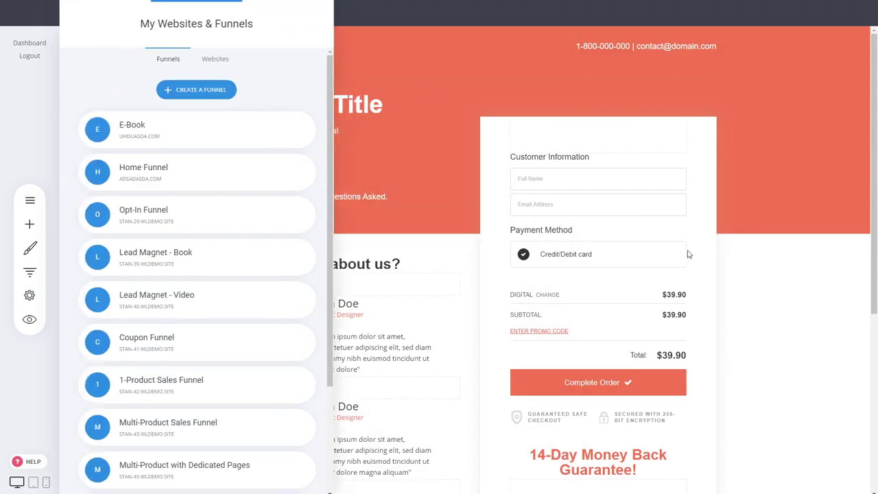
pyautogui.click(689, 254)
pyautogui.scroll(-3, 740, 308)
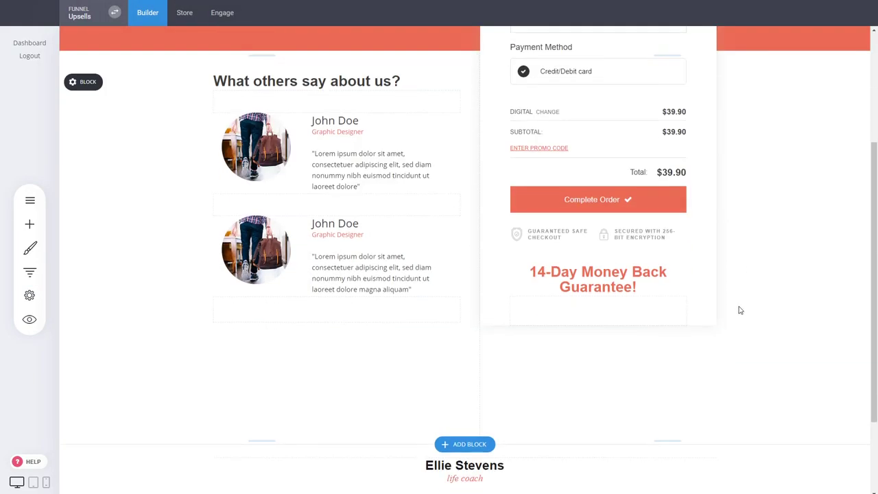
pyautogui.scroll(3, 740, 310)
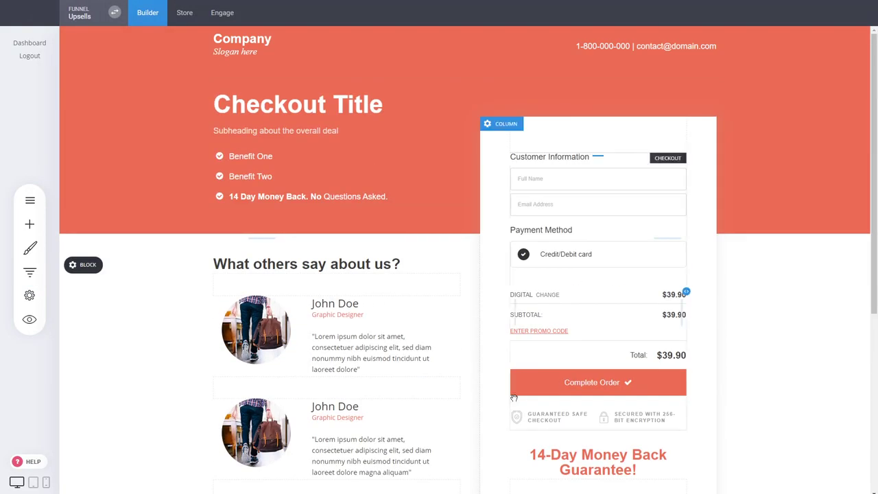
pyautogui.click(30, 271)
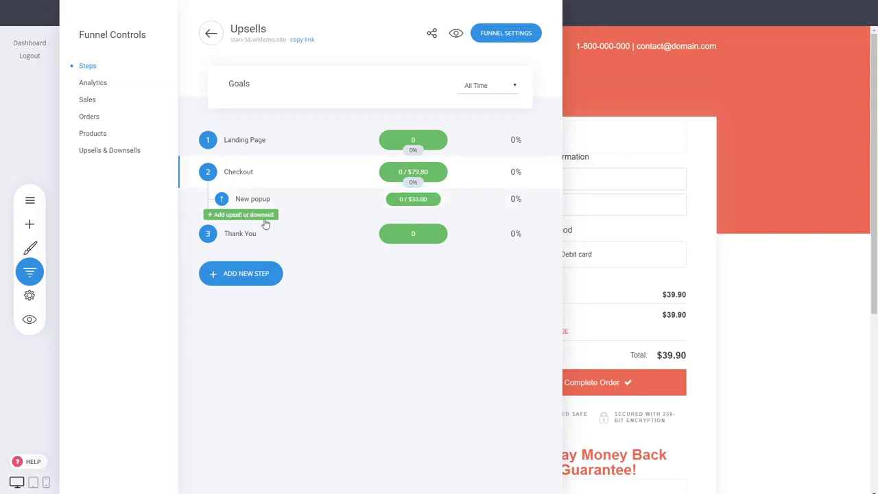
pyautogui.moveTo(274, 205)
# Start a page upsell after Checkout and preview the three face cream template
pyautogui.click(254, 216)
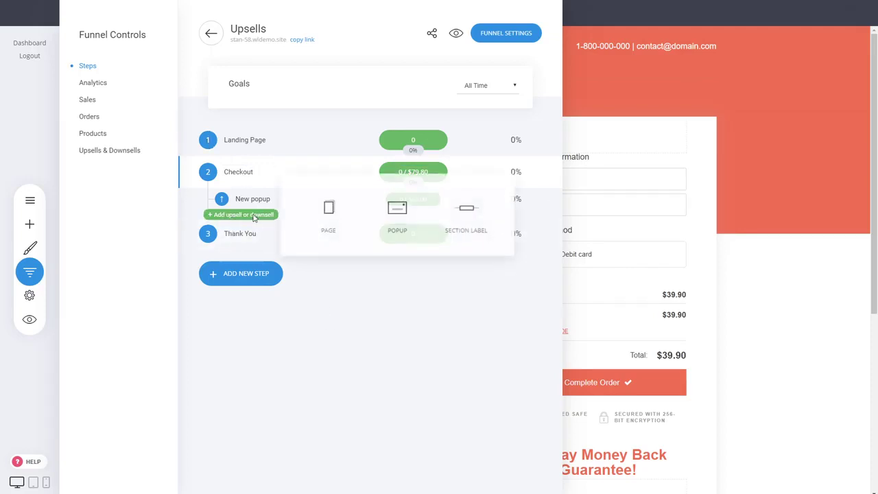
pyautogui.click(323, 220)
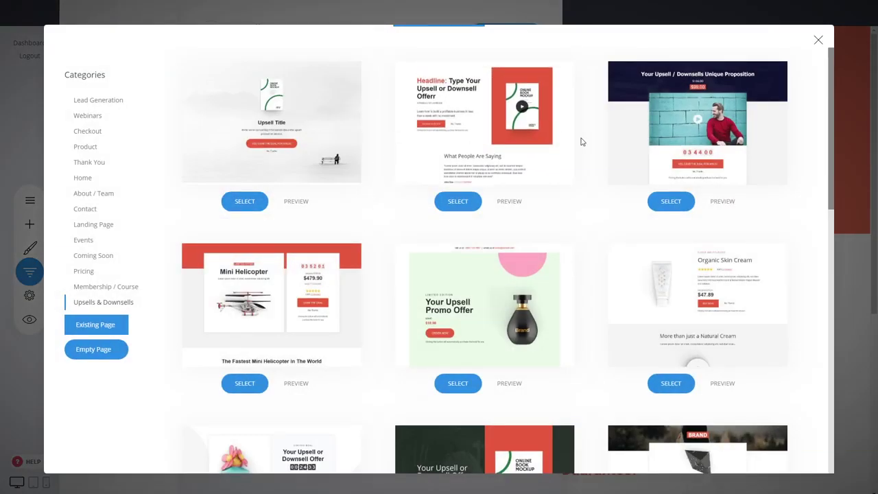
pyautogui.scroll(-3, 583, 142)
pyautogui.scroll(-3, 583, 142)
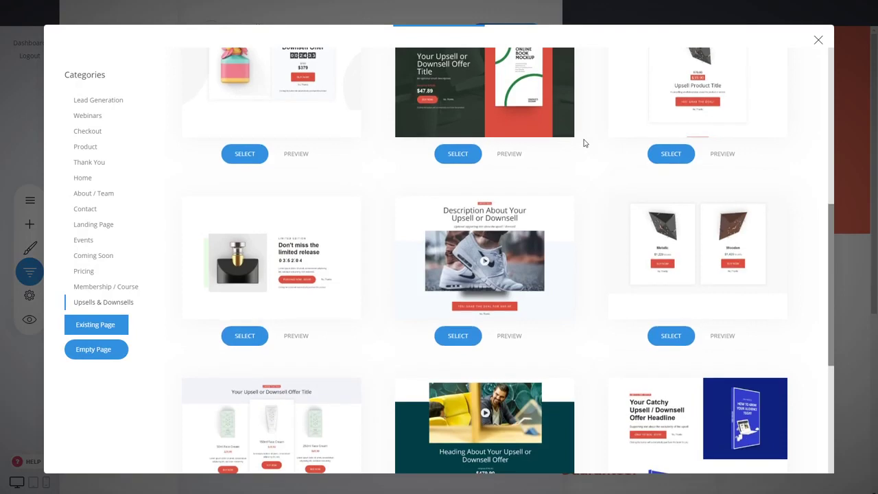
pyautogui.scroll(-3, 308, 290)
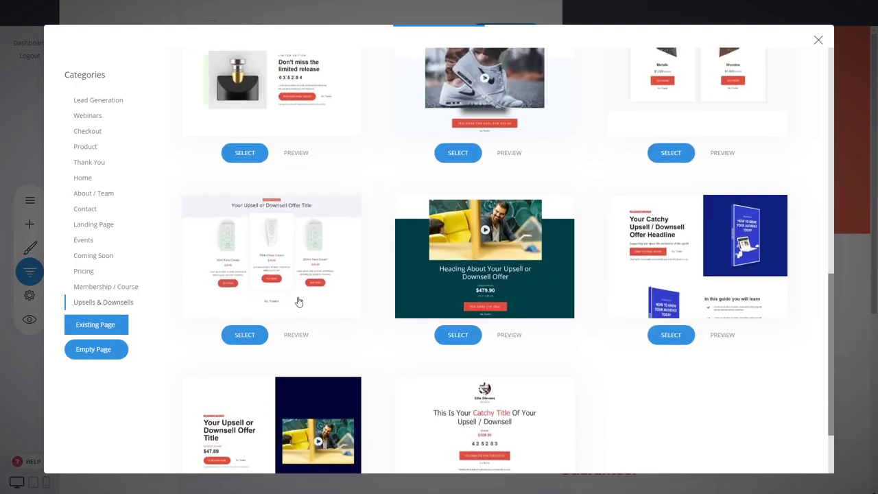
pyautogui.click(302, 335)
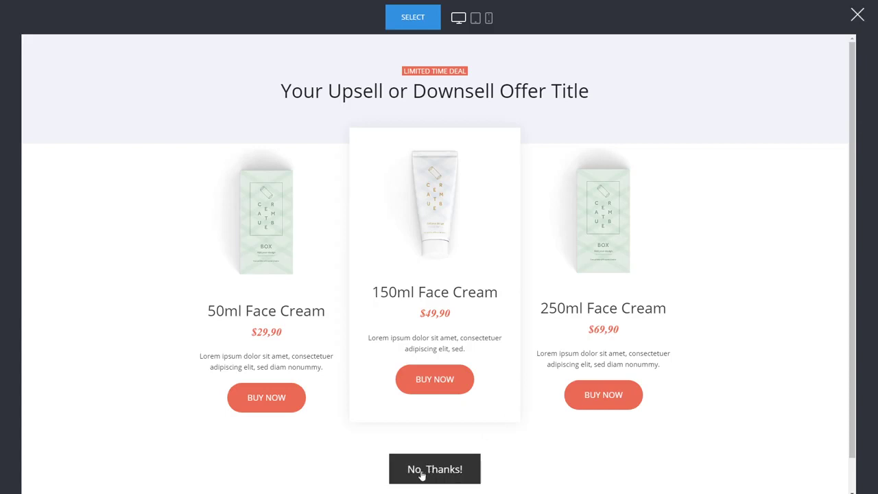
pyautogui.click(857, 14)
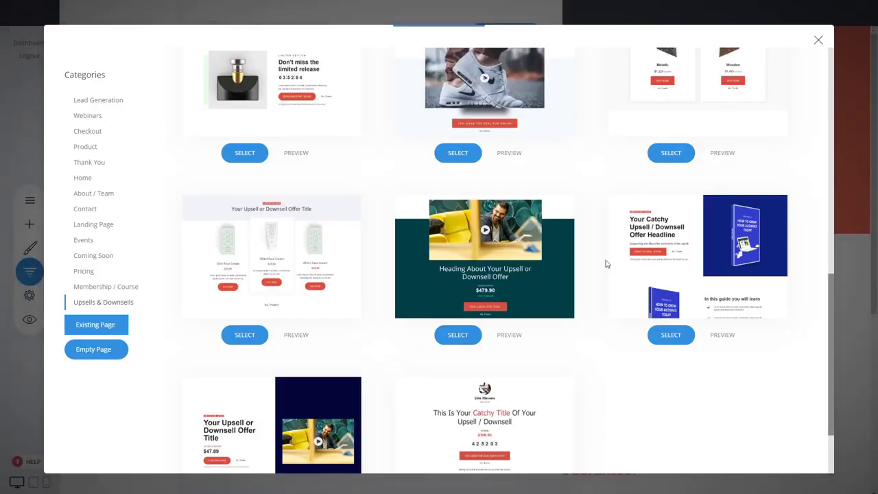
# Preview the Metalic and Wooden clock template, then close the gallery and funnel steps without adding one
pyautogui.scroll(2, 597, 205)
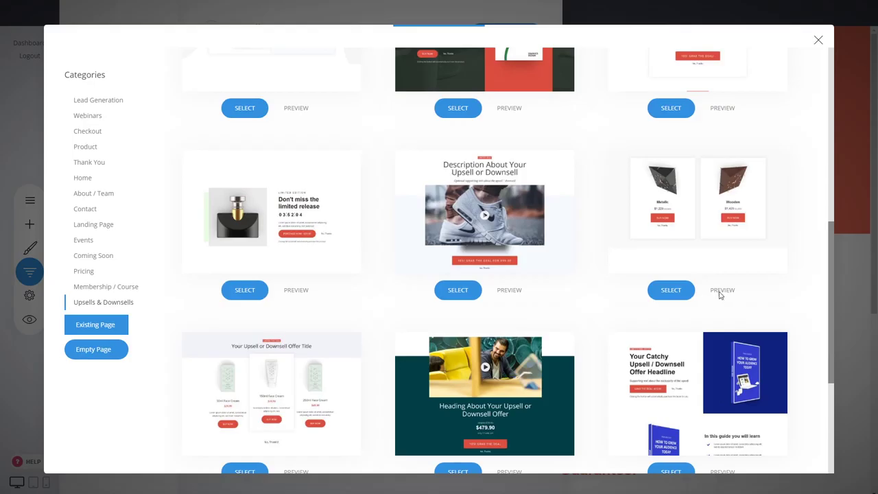
pyautogui.click(722, 291)
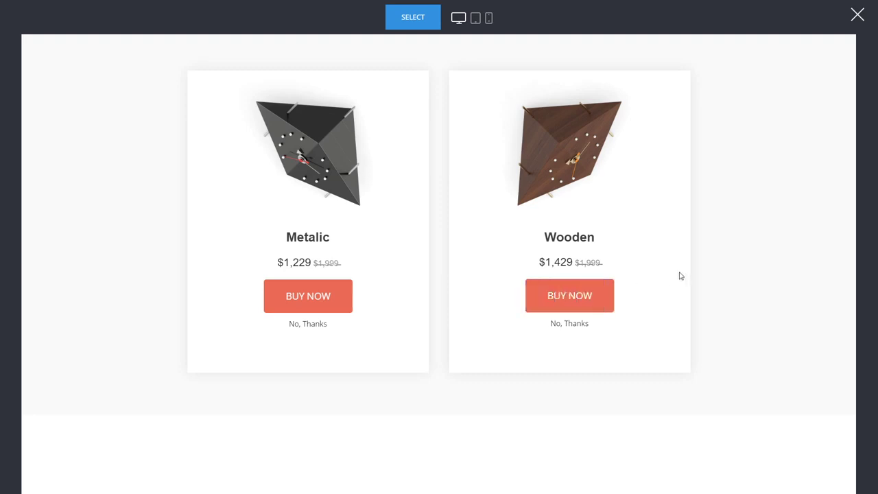
pyautogui.click(857, 15)
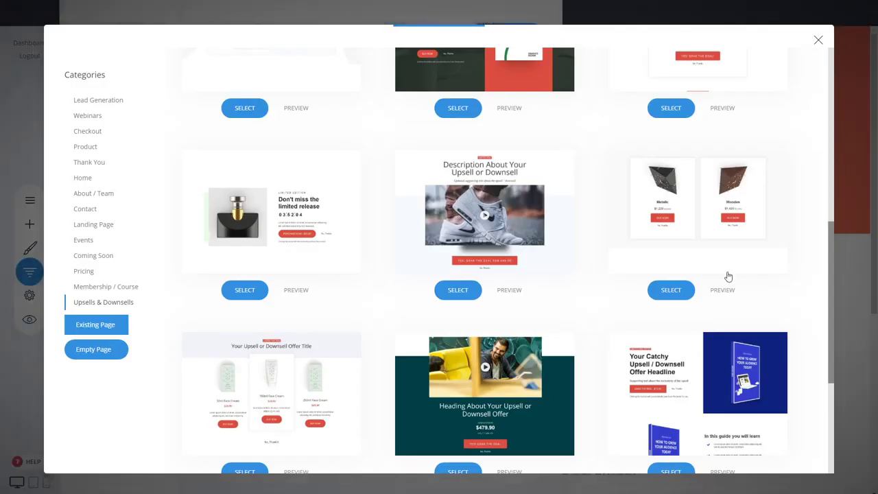
pyautogui.scroll(6, 729, 276)
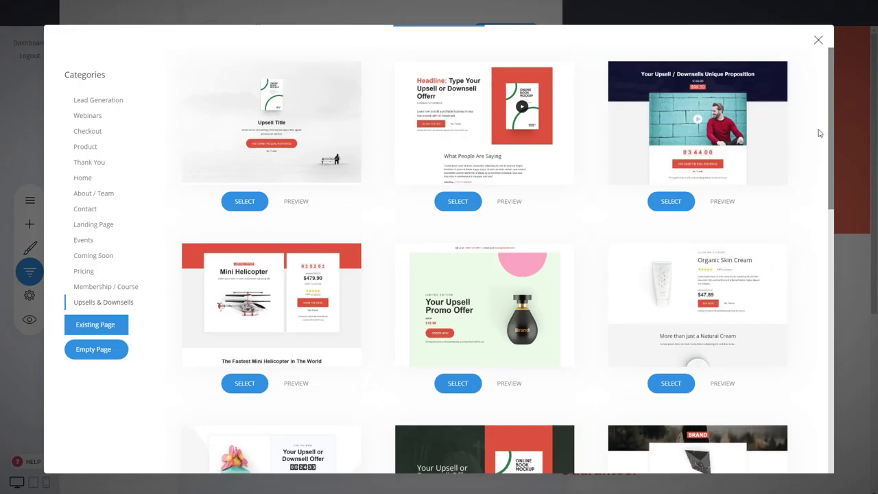
pyautogui.click(819, 39)
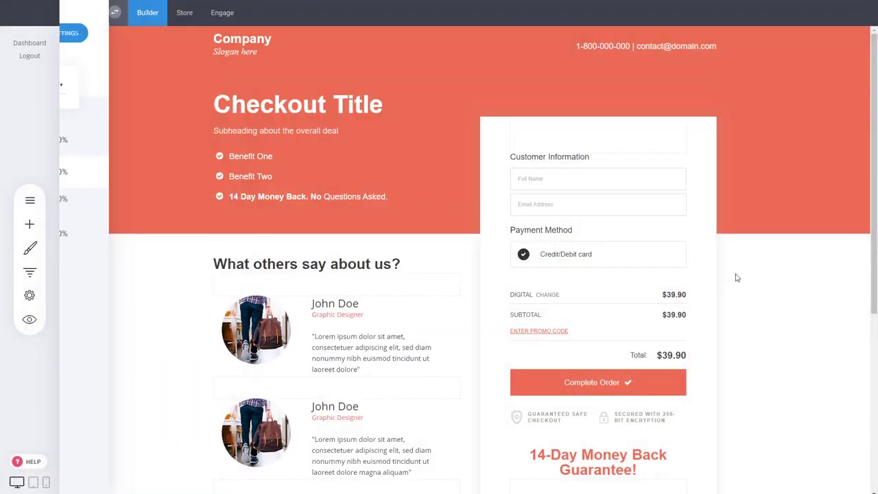
pyautogui.click(736, 277)
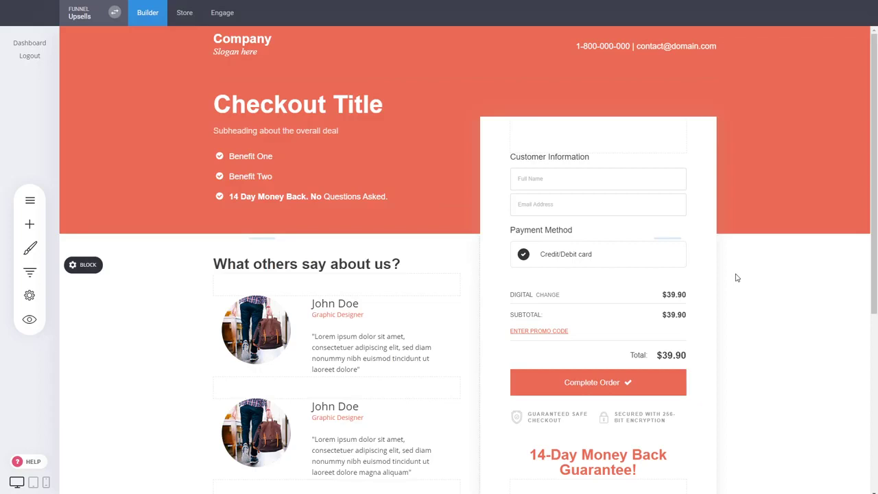